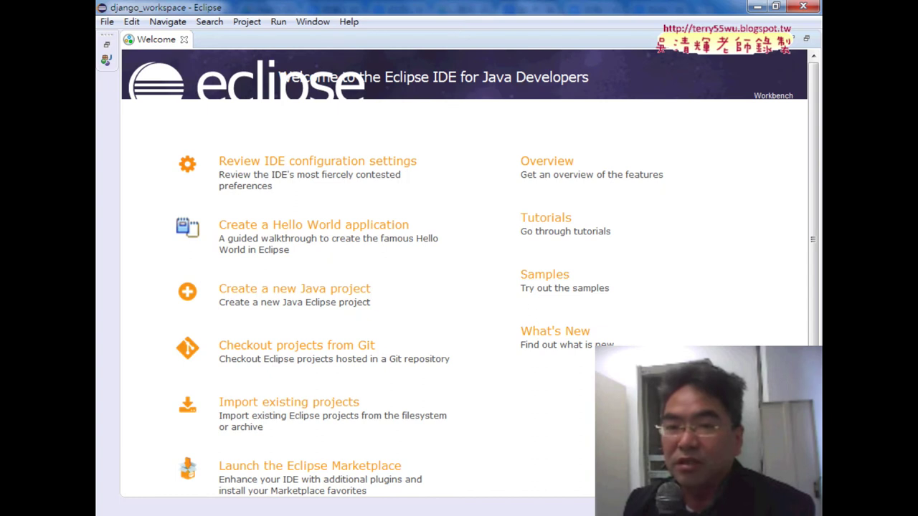
Step: Close the Welcome page and open the PyDev section of the preferences with its subcategories expanded
click(184, 40)
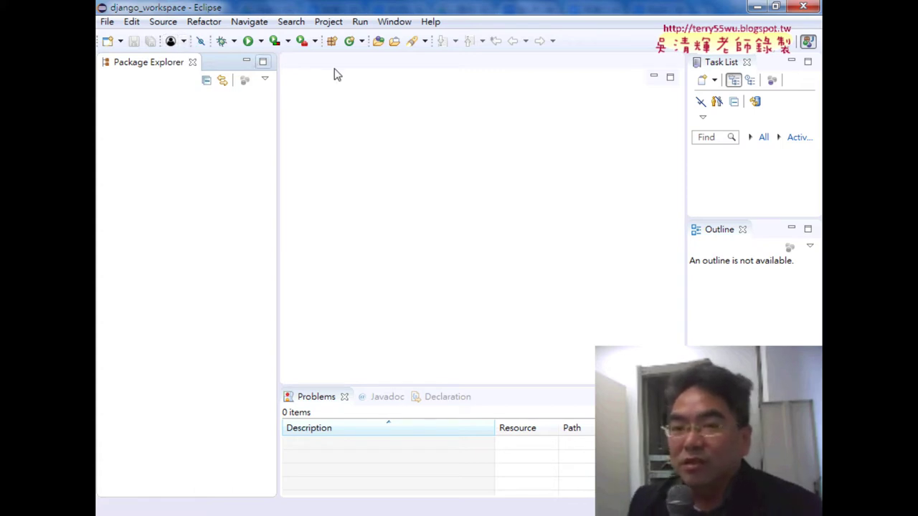
click(396, 22)
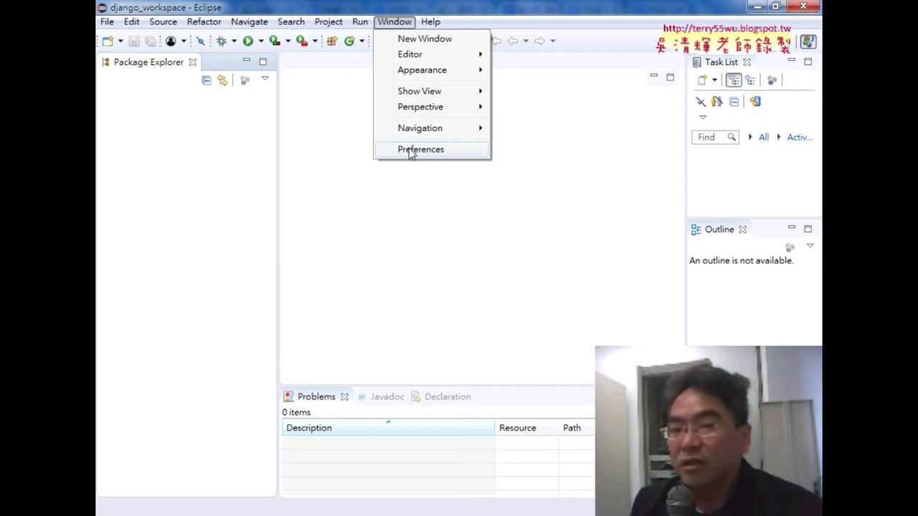
click(443, 152)
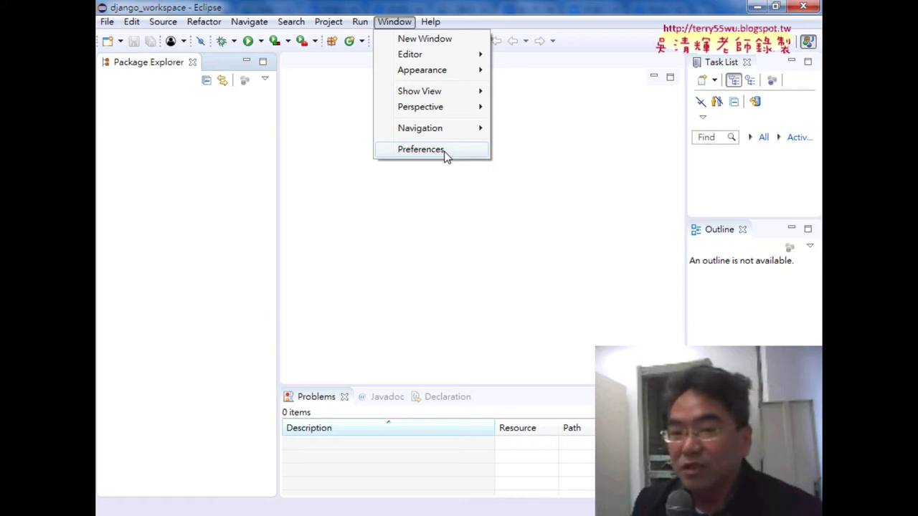
click(421, 149)
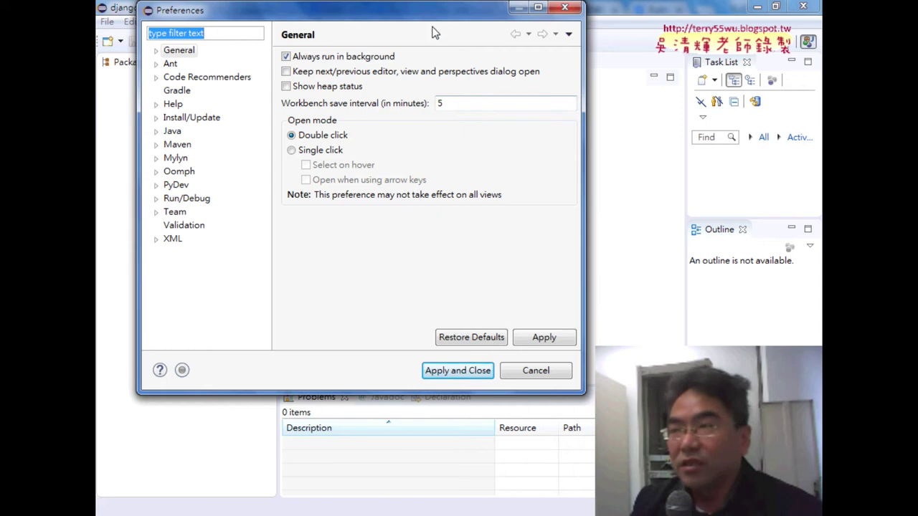
drag(434, 21, 499, 41)
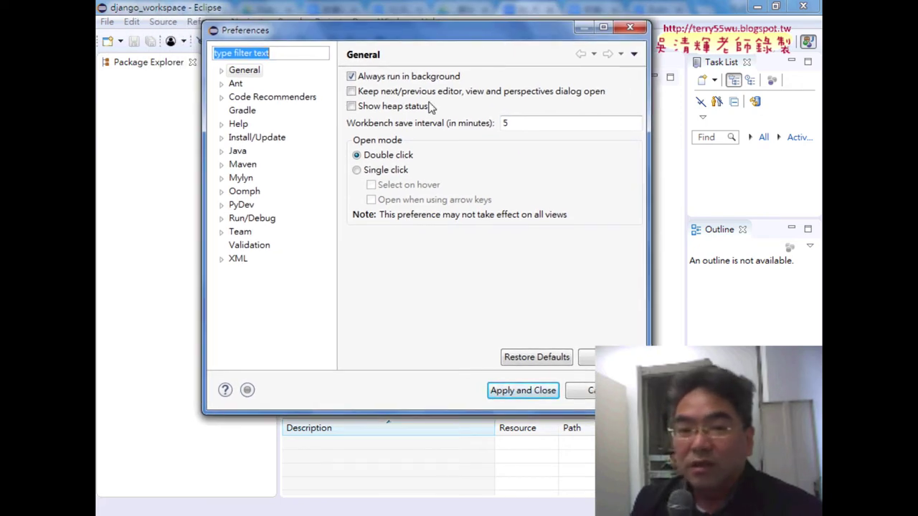
click(243, 205)
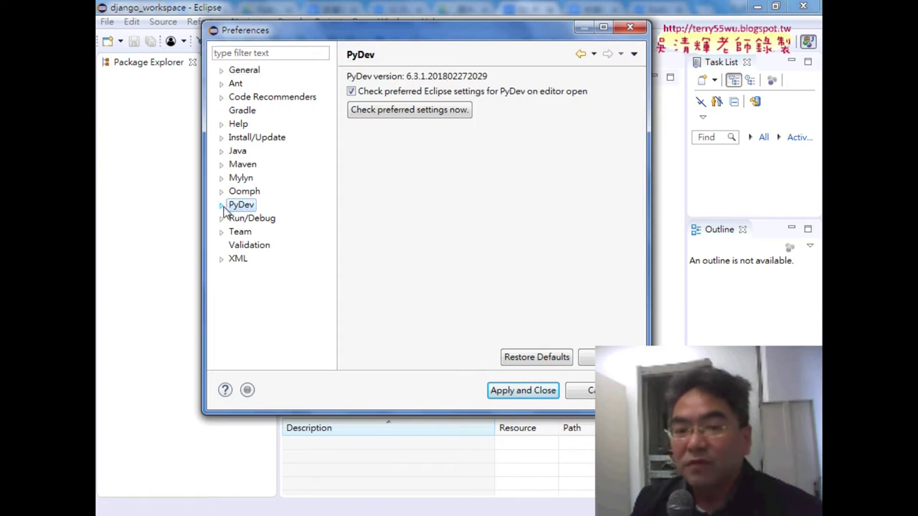
click(221, 206)
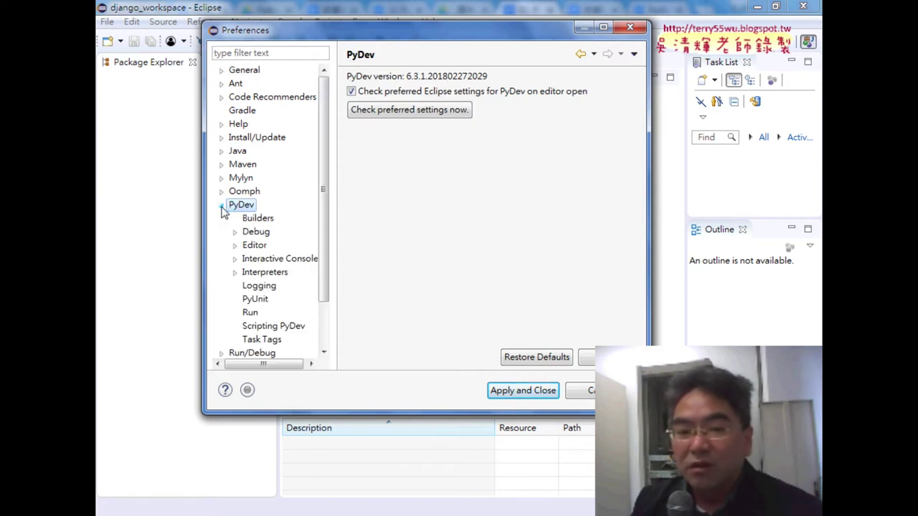
drag(322, 207, 331, 281)
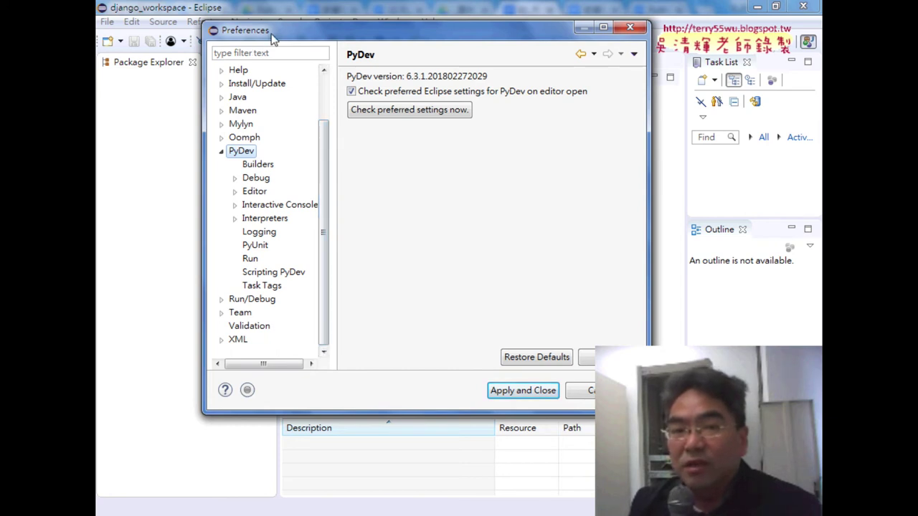
drag(275, 33, 290, 63)
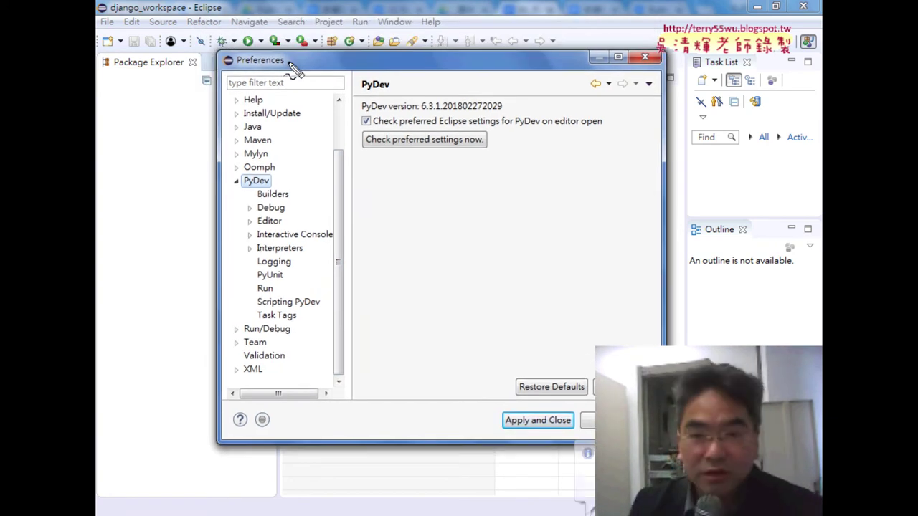
drag(407, 15, 406, 28)
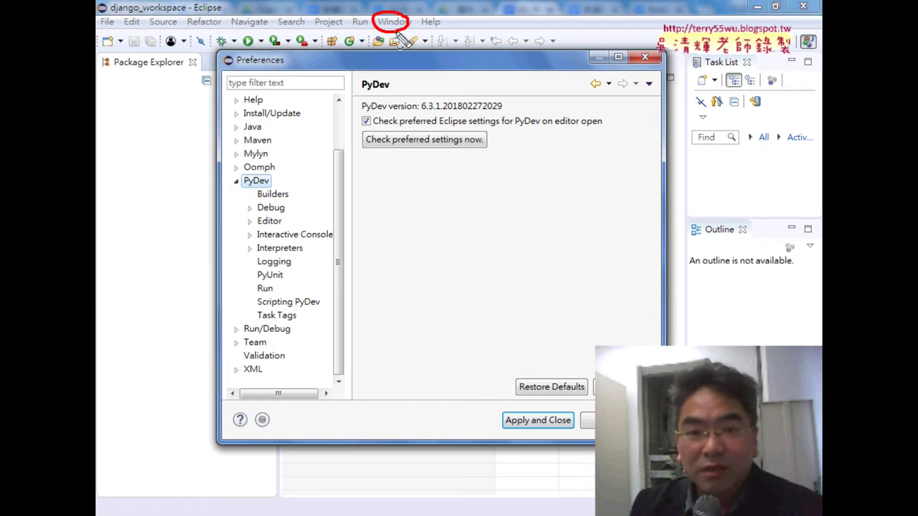
mouse_move(281, 55)
mouse_down()
mouse_move(291, 66)
mouse_move(240, 72)
mouse_move(180, 148)
mouse_move(232, 176)
mouse_move(224, 187)
mouse_move(279, 185)
mouse_up()
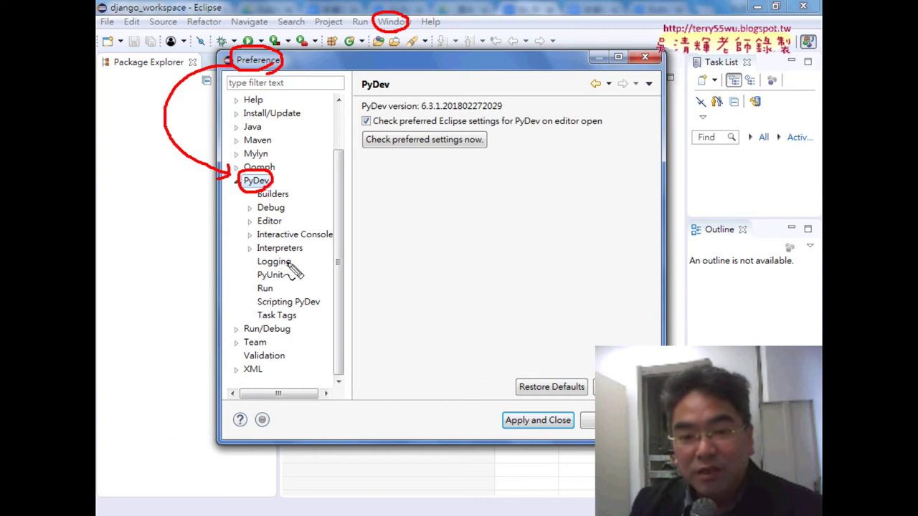
mouse_move(304, 264)
mouse_down()
mouse_move(240, 255)
mouse_move(307, 245)
mouse_move(304, 264)
mouse_up()
mouse_move(238, 190)
mouse_down()
mouse_move(205, 232)
mouse_move(242, 251)
mouse_move(236, 263)
mouse_up()
key(Escape)
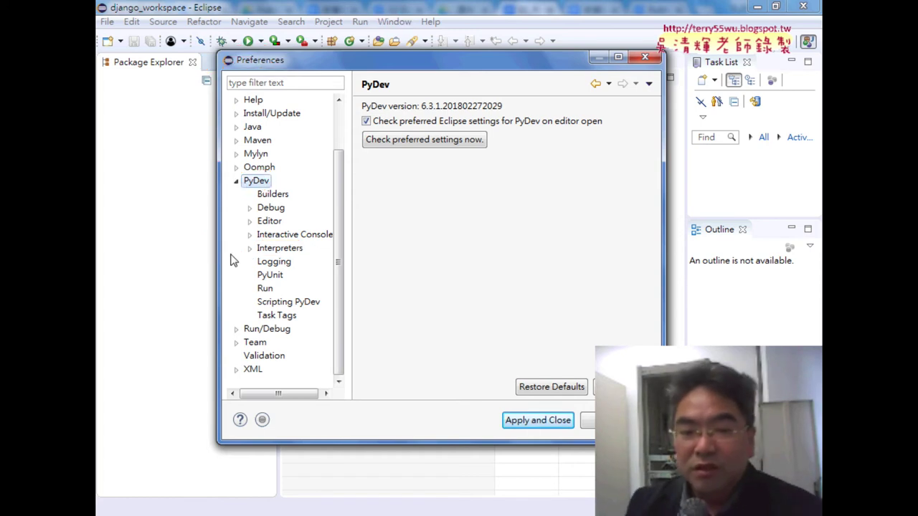
Step: Open the Python Interpreter settings among PyDev's interpreters
click(282, 248)
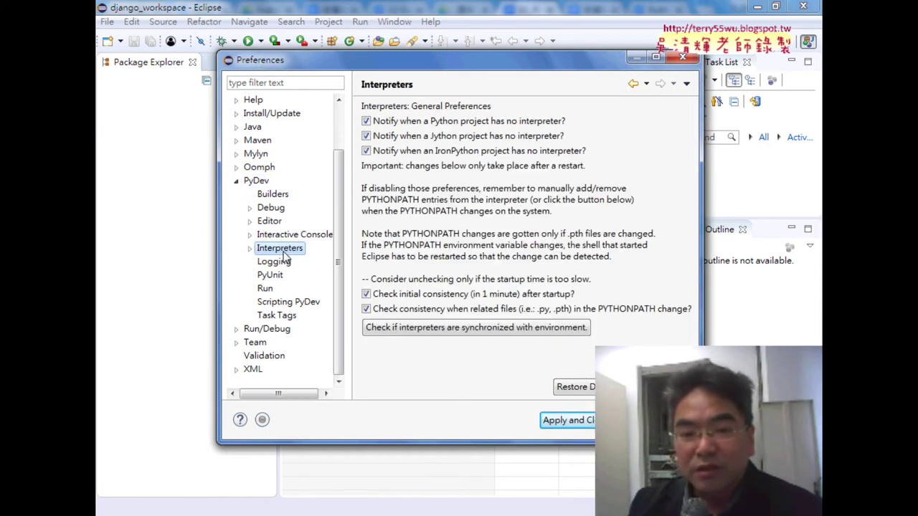
click(250, 249)
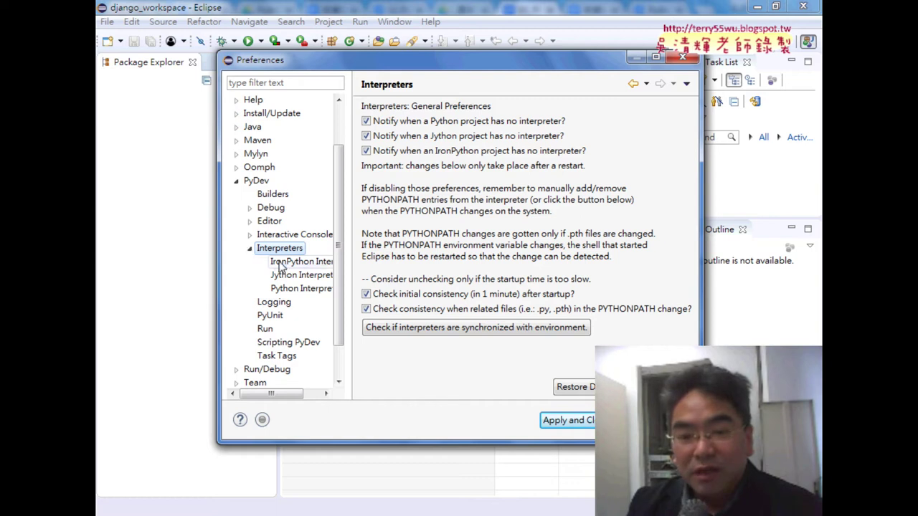
click(307, 288)
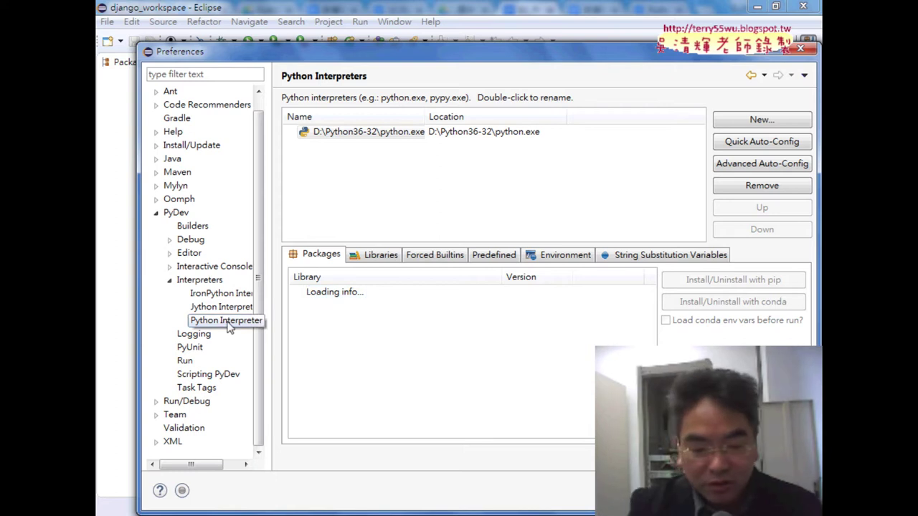
mouse_move(391, 29)
mouse_down()
mouse_move(423, 18)
mouse_move(414, 36)
mouse_up()
mouse_move(207, 59)
mouse_down()
mouse_move(160, 45)
mouse_move(194, 68)
mouse_up()
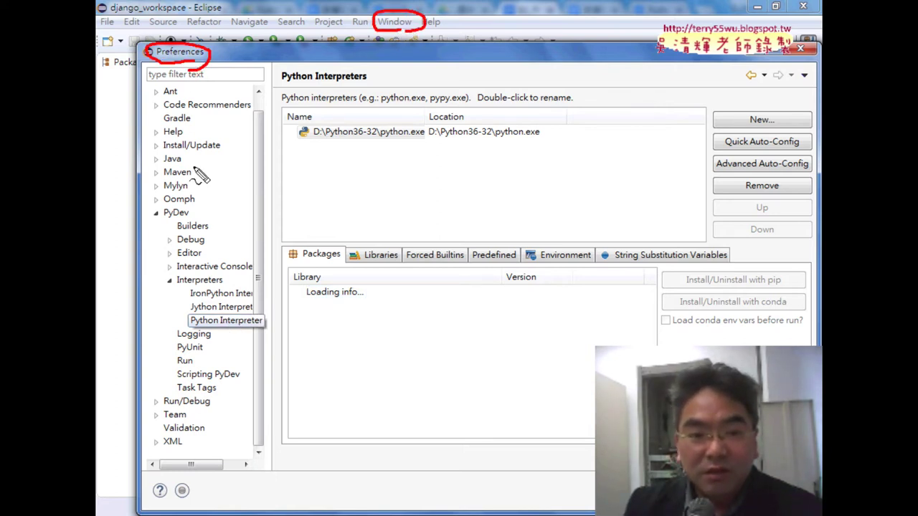
drag(188, 212, 171, 232)
drag(205, 293, 205, 301)
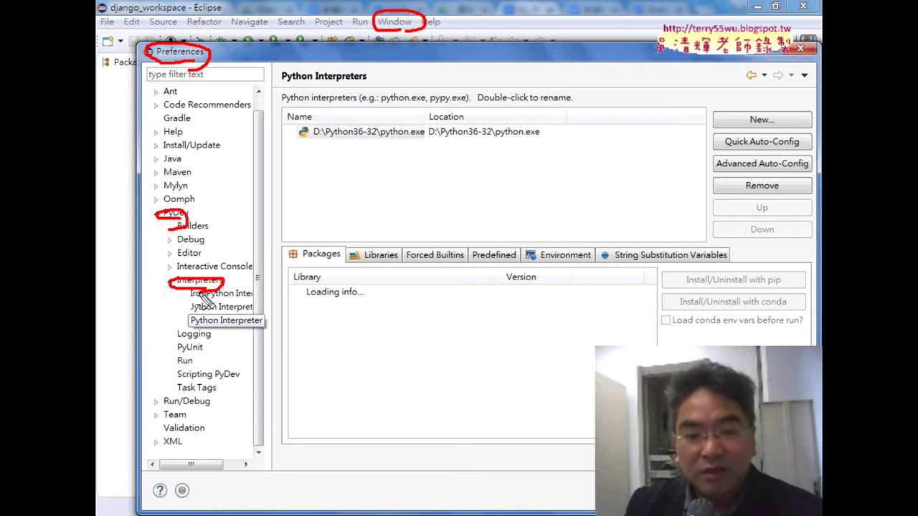
mouse_move(262, 327)
mouse_down()
mouse_move(223, 340)
mouse_move(260, 328)
mouse_move(240, 334)
mouse_up()
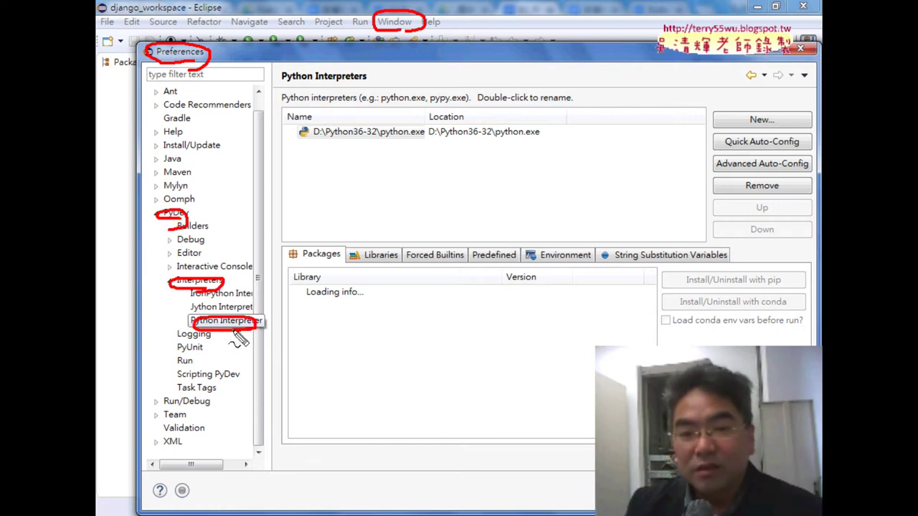
mouse_move(515, 148)
mouse_down()
mouse_move(290, 143)
mouse_move(537, 143)
mouse_move(475, 159)
mouse_up()
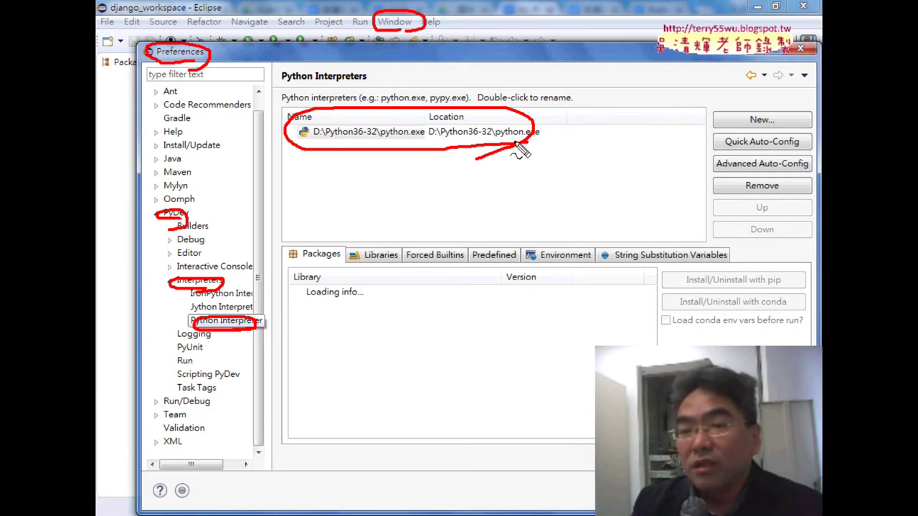
drag(502, 136, 544, 138)
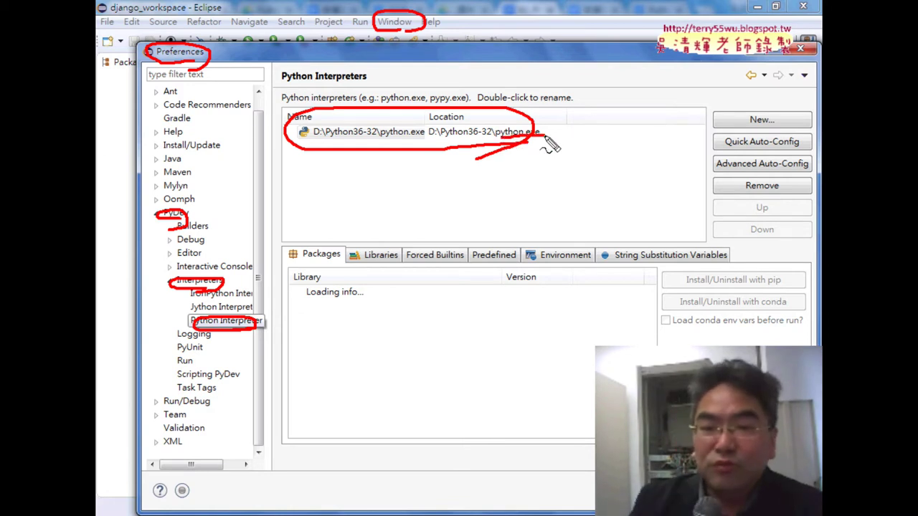
key(Escape)
Step: Remove the configured Python interpreter and start a new one, selecting python.exe in D:\Python36-32 as its executable
click(390, 133)
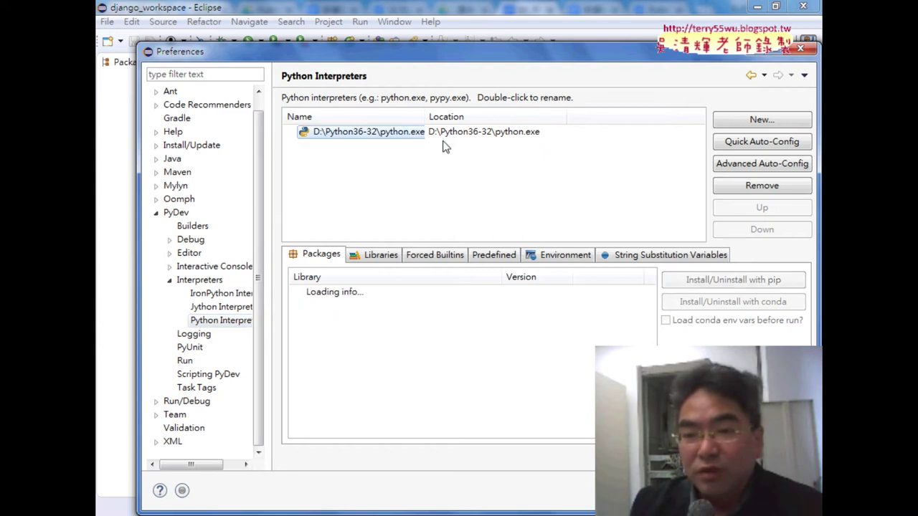
click(762, 186)
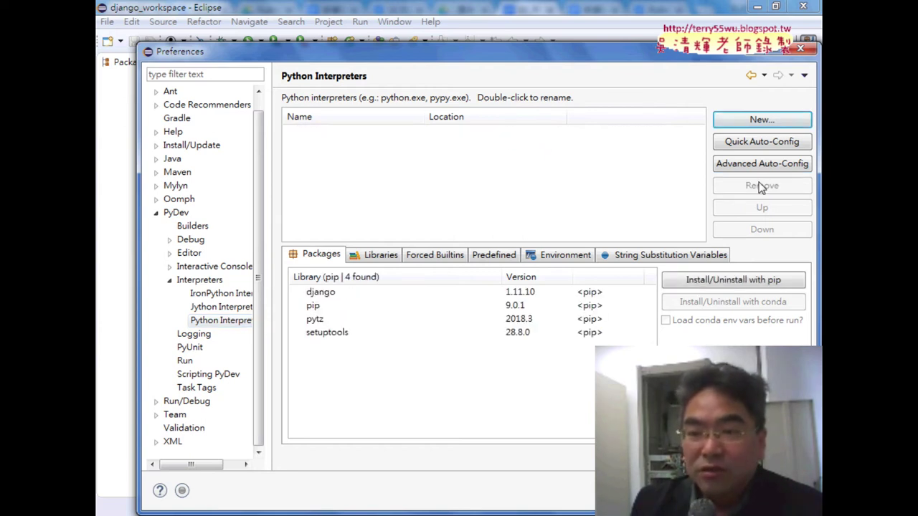
click(754, 122)
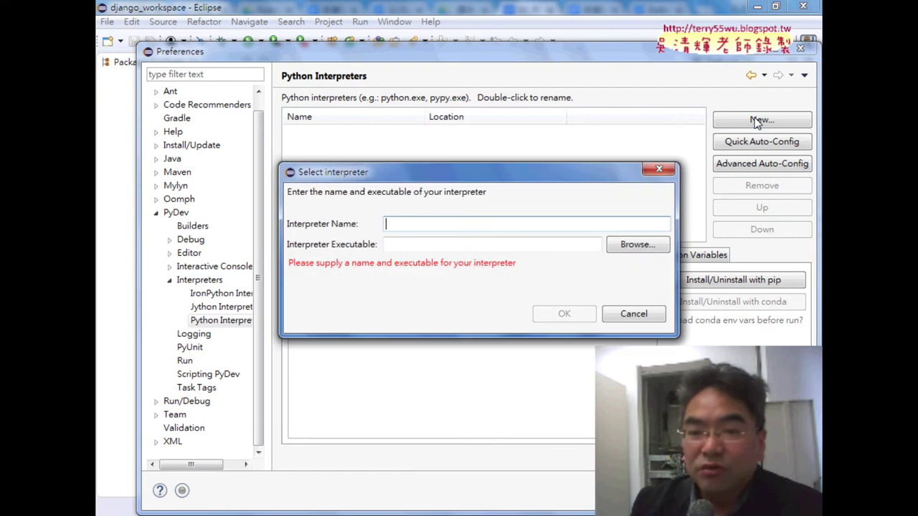
click(633, 246)
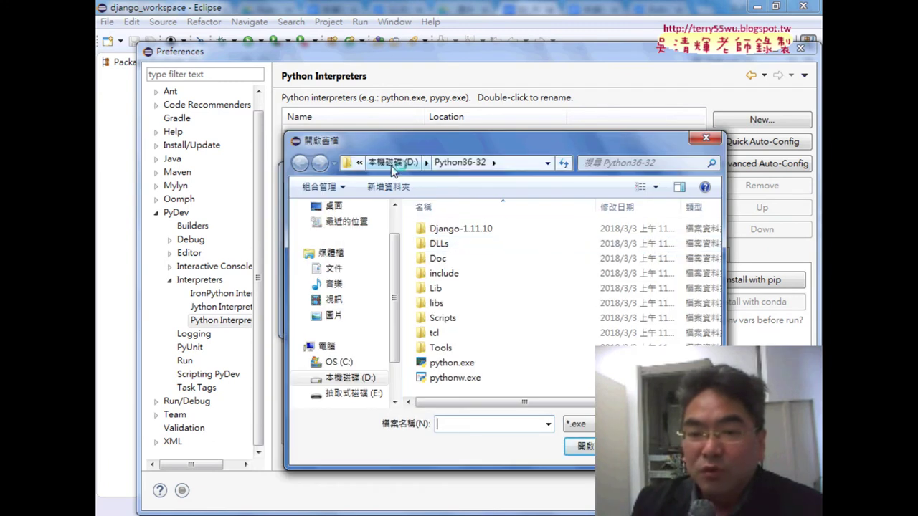
click(393, 163)
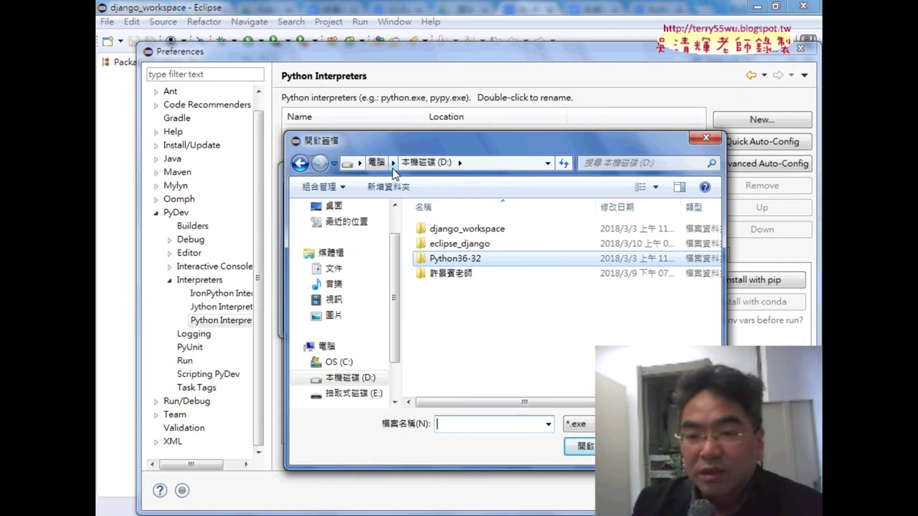
double_click(459, 261)
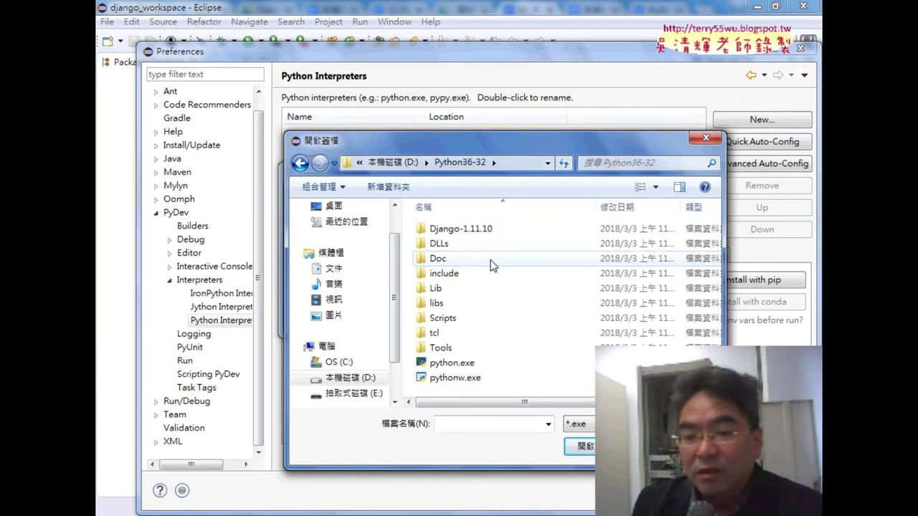
click(480, 365)
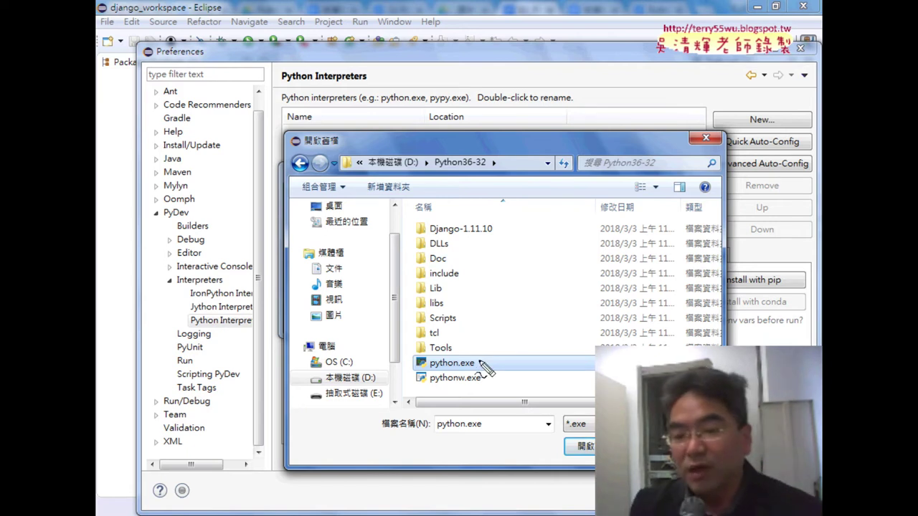
mouse_move(466, 376)
mouse_down()
mouse_move(438, 350)
mouse_move(475, 383)
mouse_up()
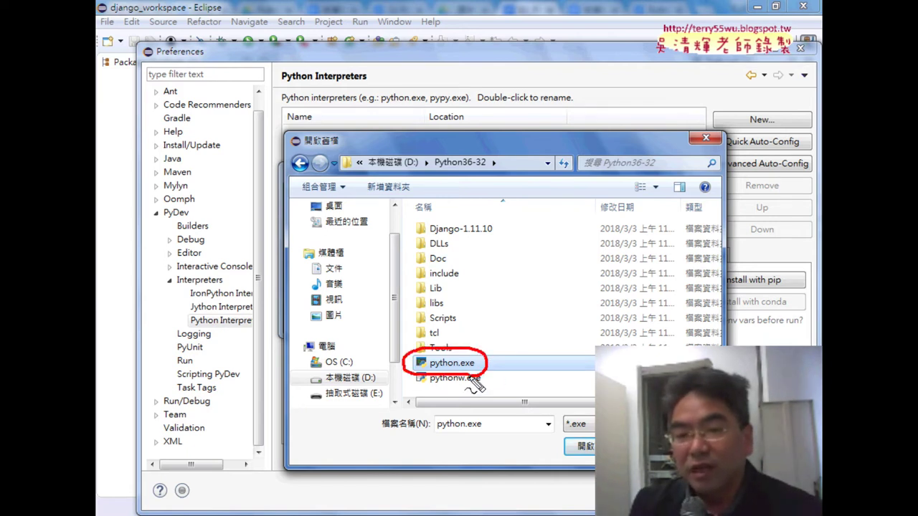
mouse_move(457, 179)
mouse_down()
mouse_move(459, 348)
mouse_move(482, 318)
mouse_up()
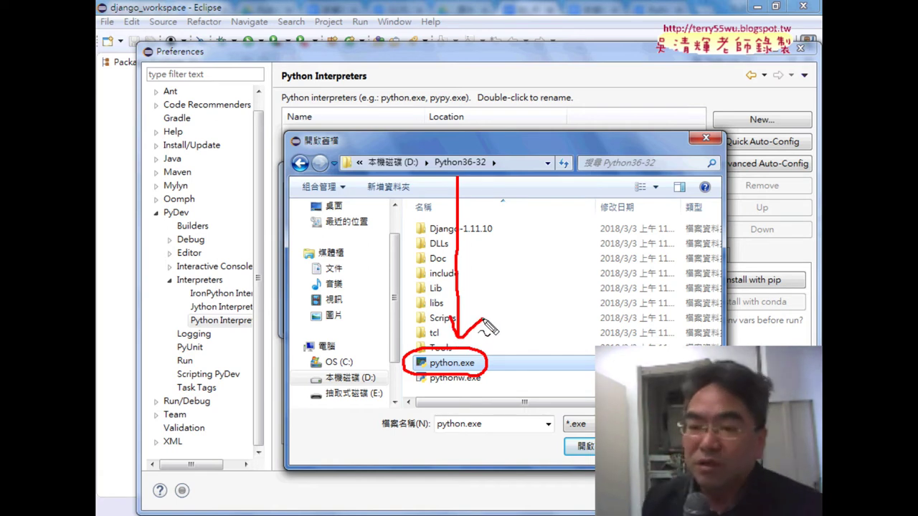
key(Escape)
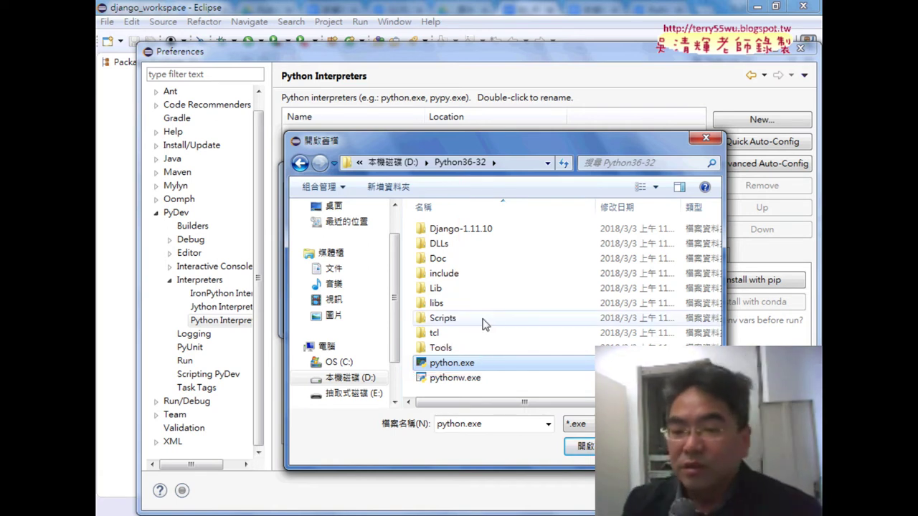
Step: Confirm D:\Python36-32\python.exe as the new interpreter and accept all proposed folders for the SYSTEM pythonpath, including the Django 1.11.10 egg
click(472, 365)
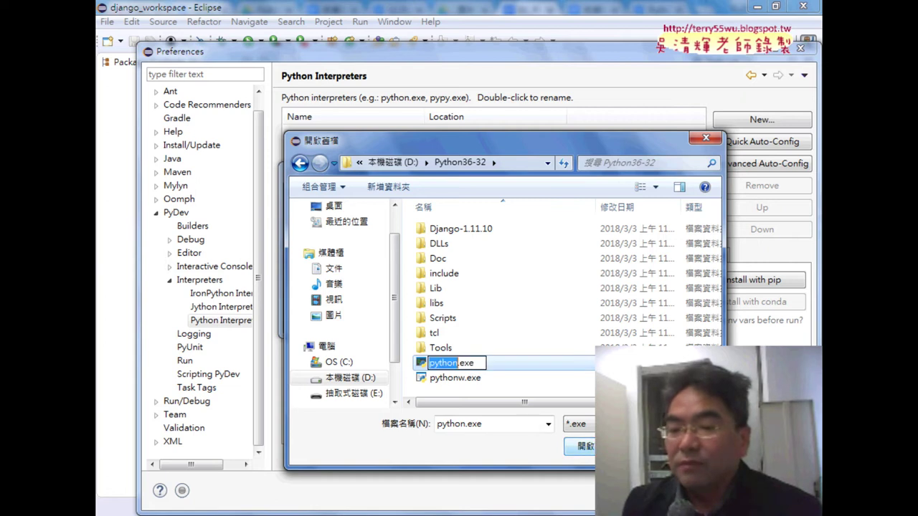
key(Escape)
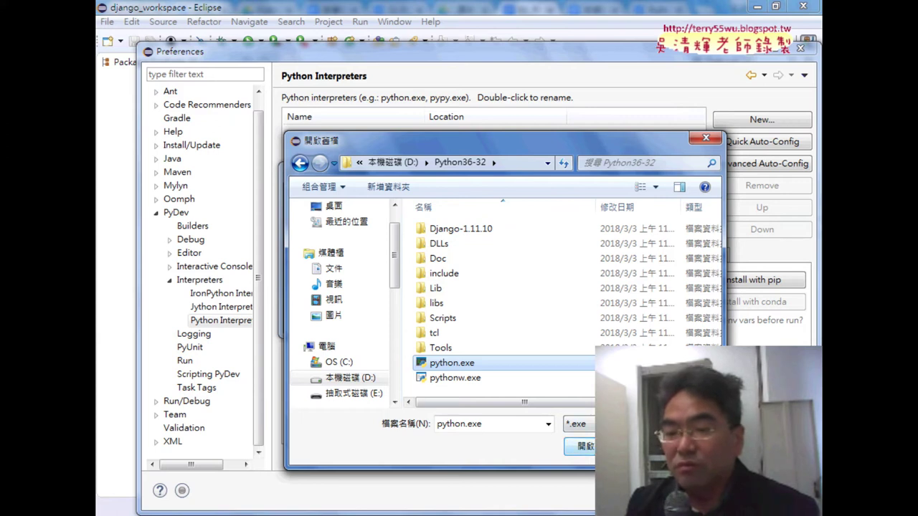
key(Return)
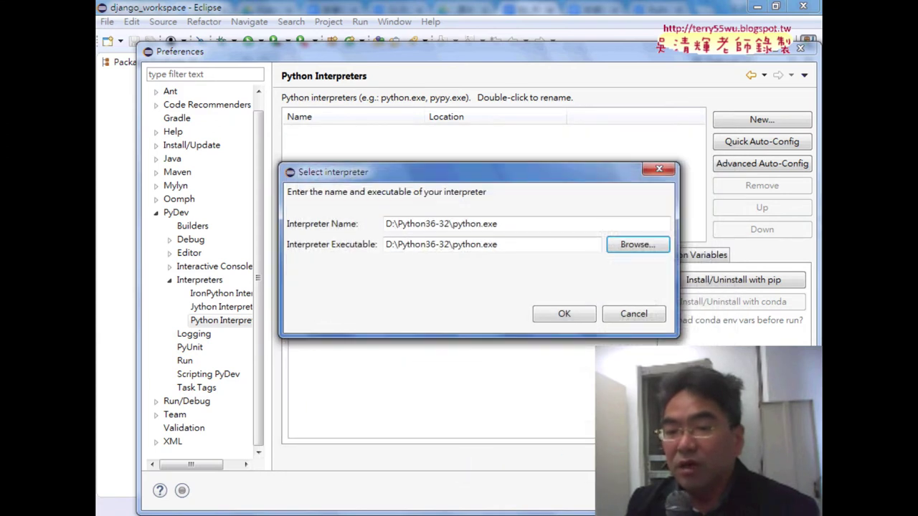
click(559, 315)
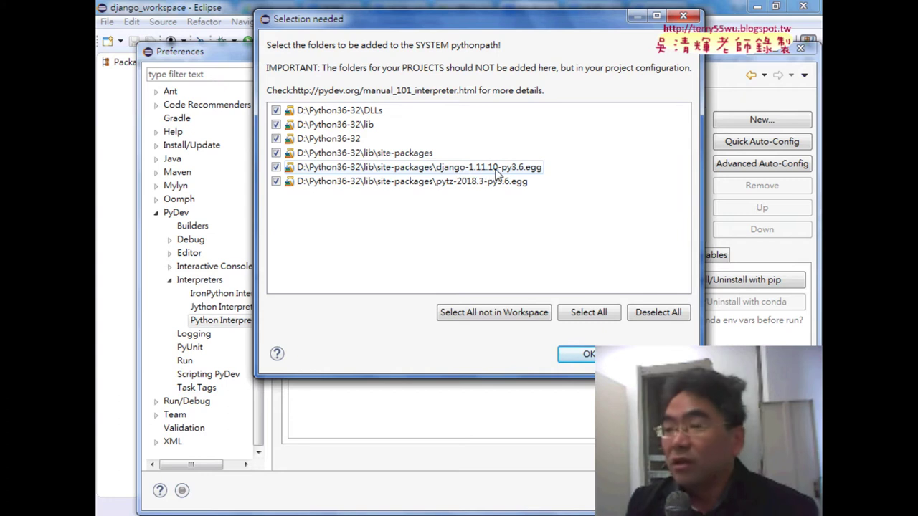
click(588, 355)
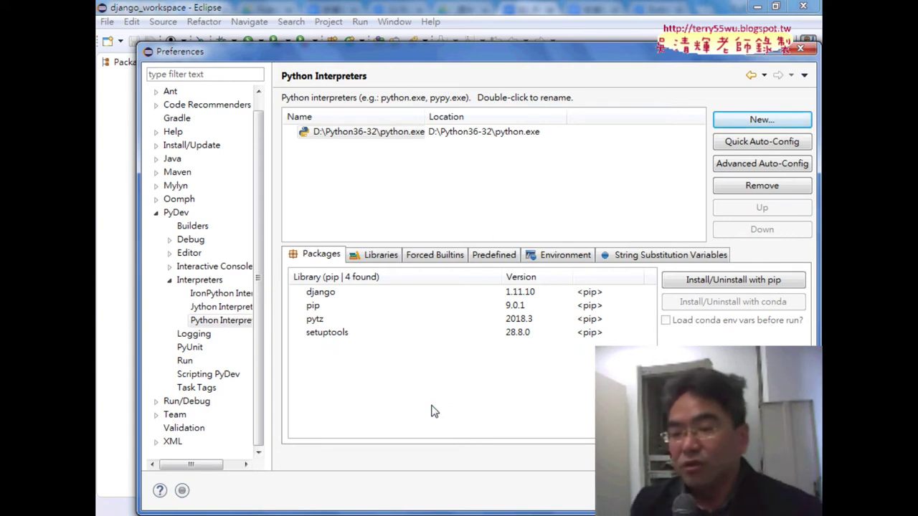
Step: Close the preferences and show the contents of drive D: in the file explorer
key(Escape)
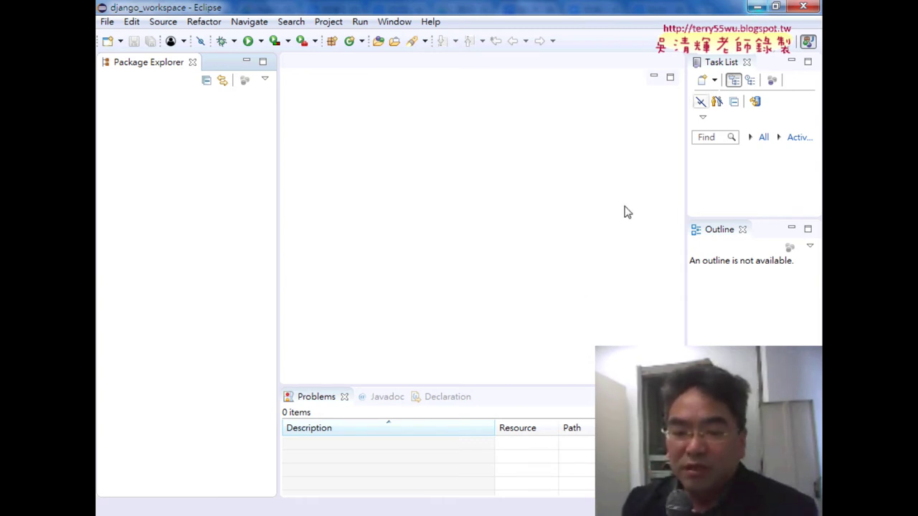
key(alt+Tab)
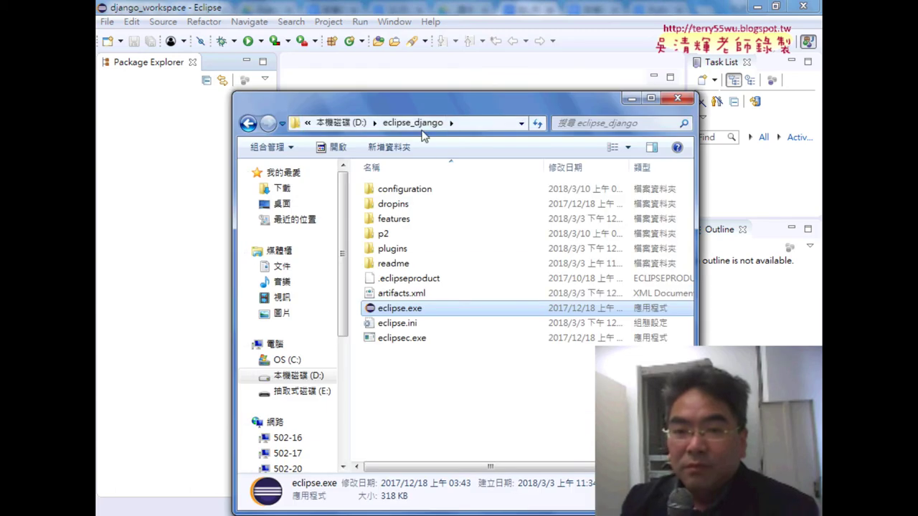
click(349, 124)
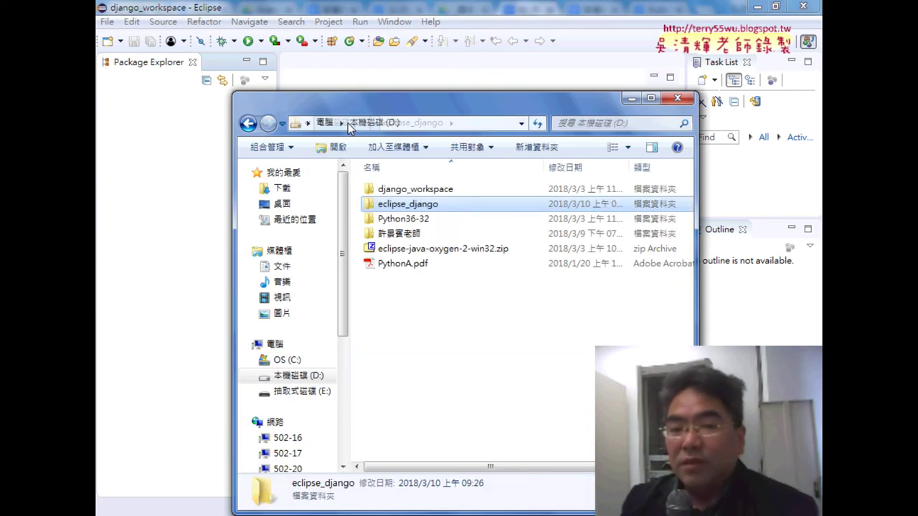
Step: Try to move the Python36-32 folder on drive D: into the eclipse_django folder
click(431, 224)
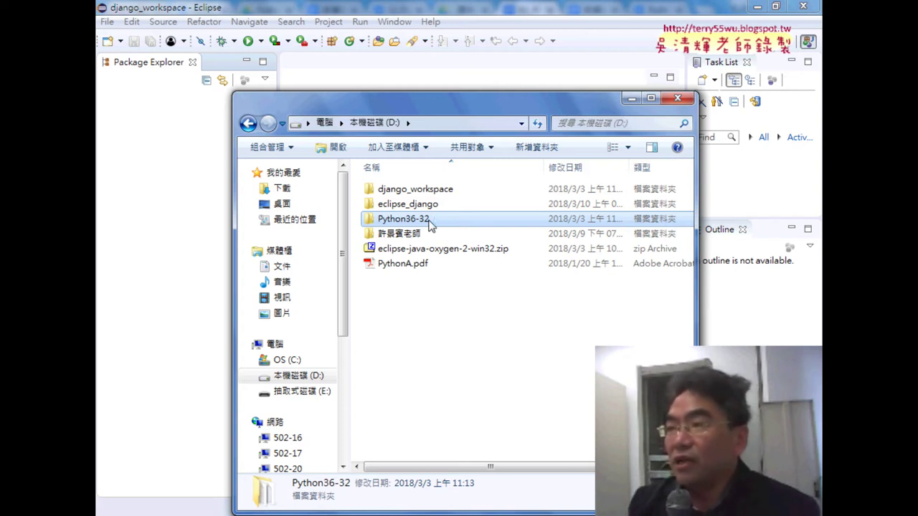
double_click(431, 223)
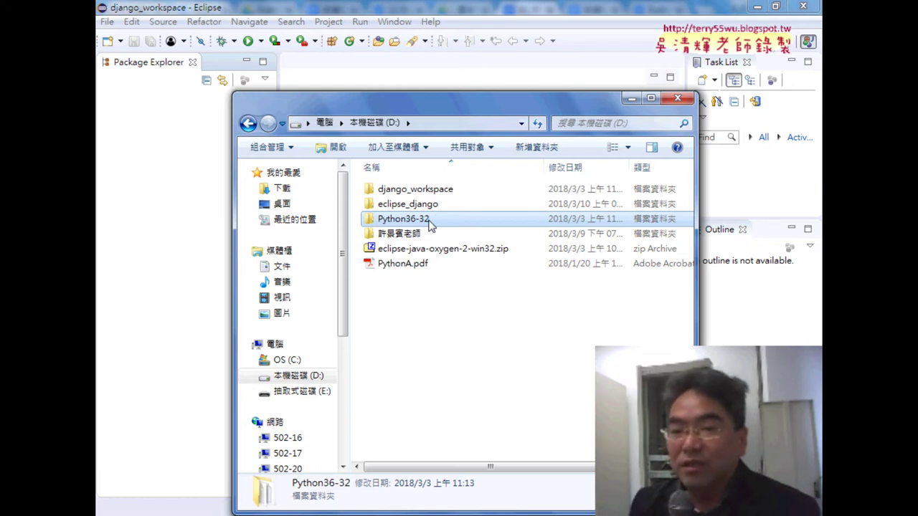
drag(431, 225, 431, 208)
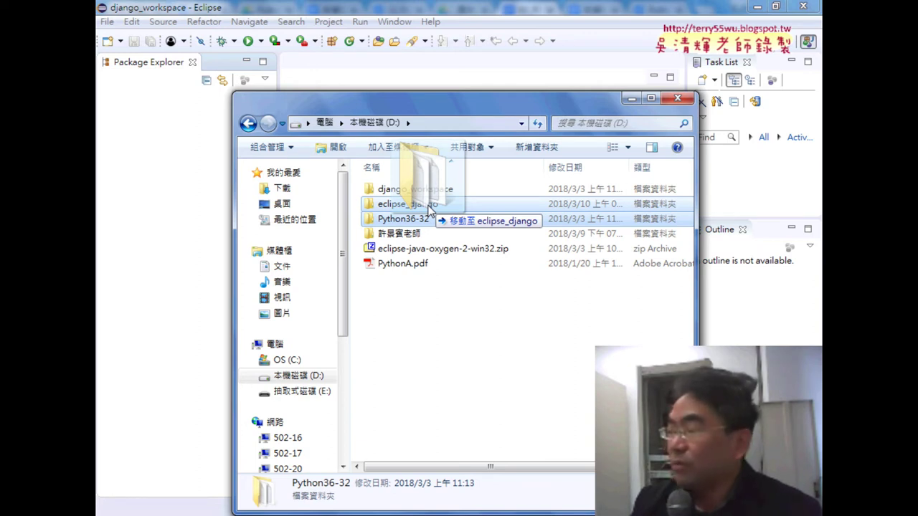
drag(429, 209, 430, 209)
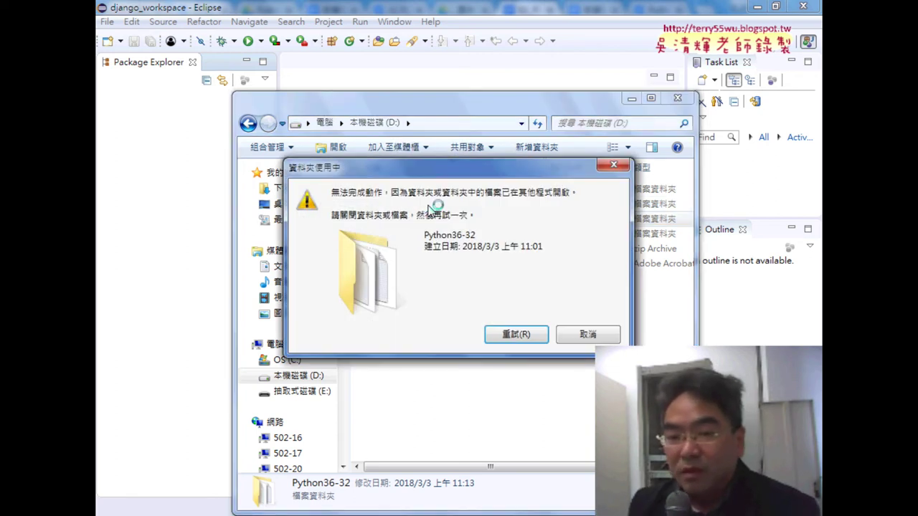
click(588, 334)
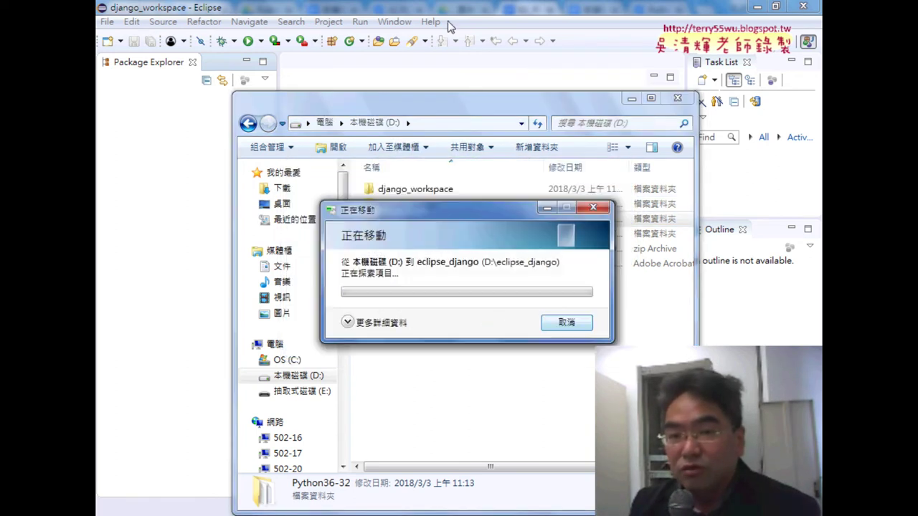
Step: Remove the configured Python interpreter in the Eclipse preferences, close them and minimize Eclipse to return to the file explorer
click(394, 22)
click(423, 149)
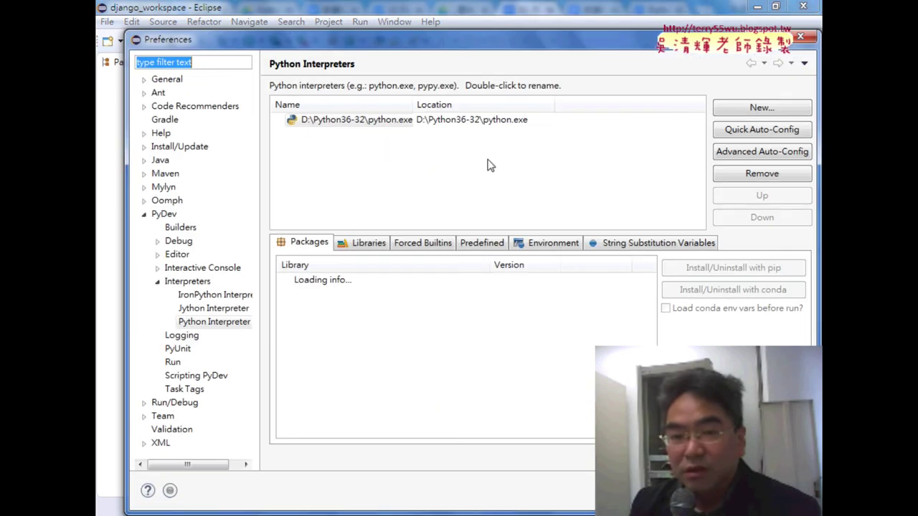
click(762, 174)
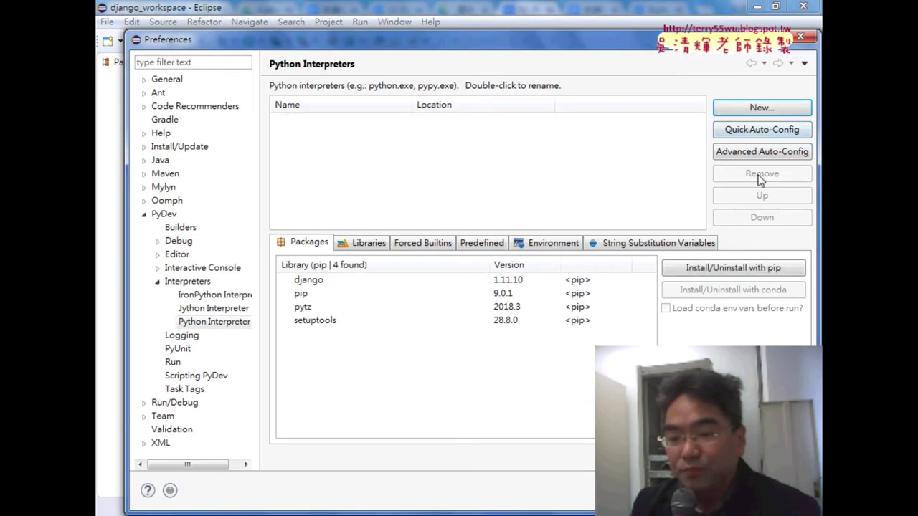
click(699, 490)
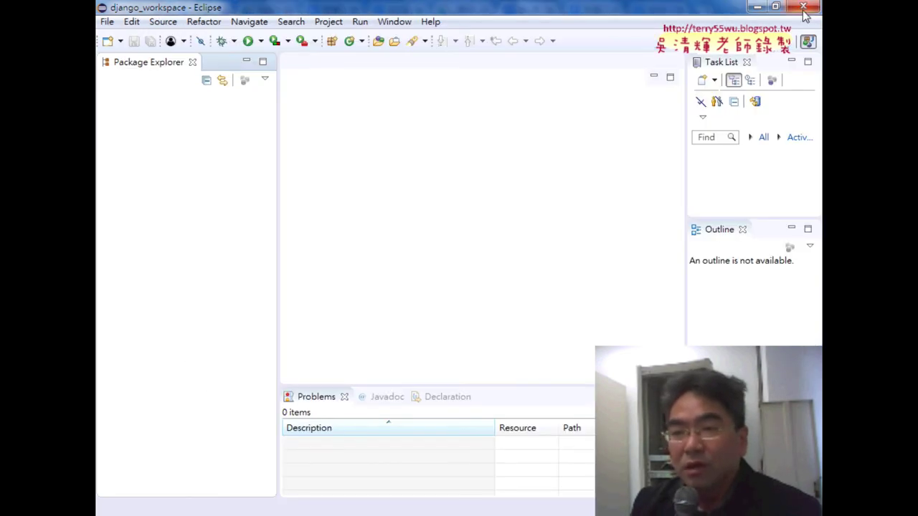
click(755, 8)
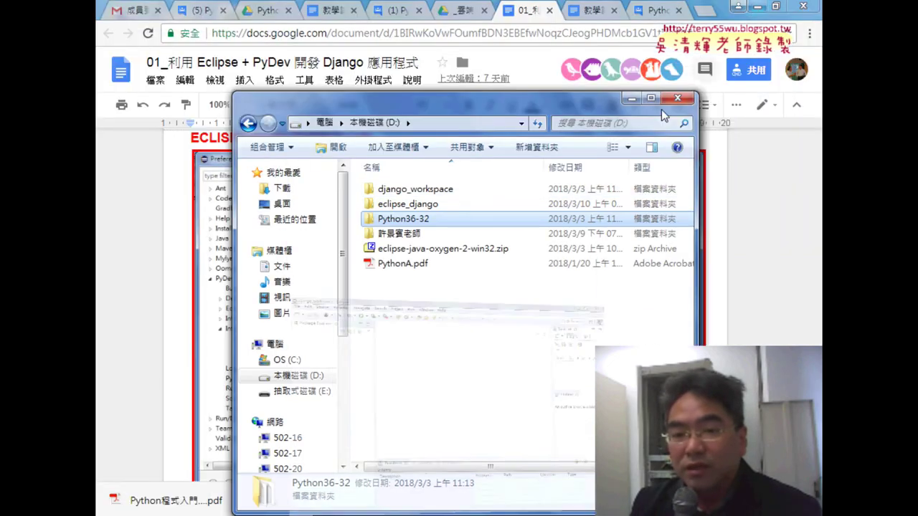
Step: Try again to move the Python36-32 folder into eclipse_django with the interpreter entry removed
drag(413, 218, 414, 208)
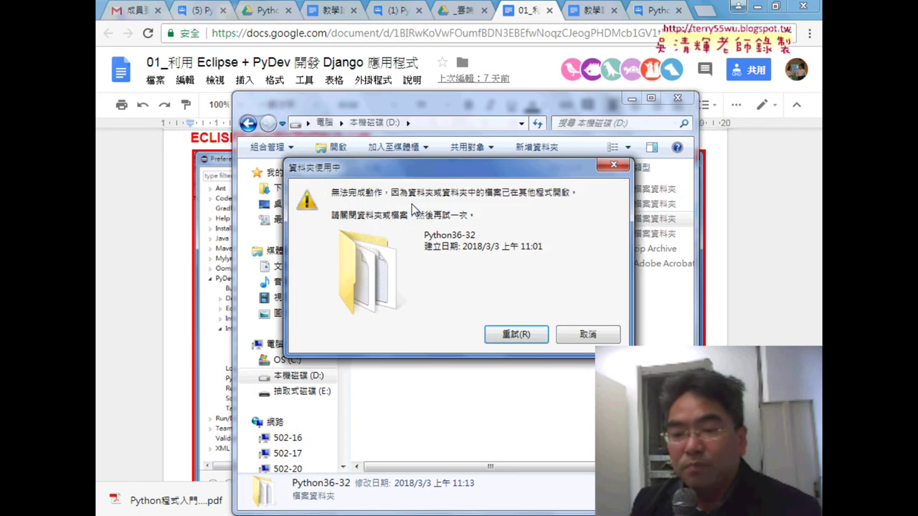
click(549, 332)
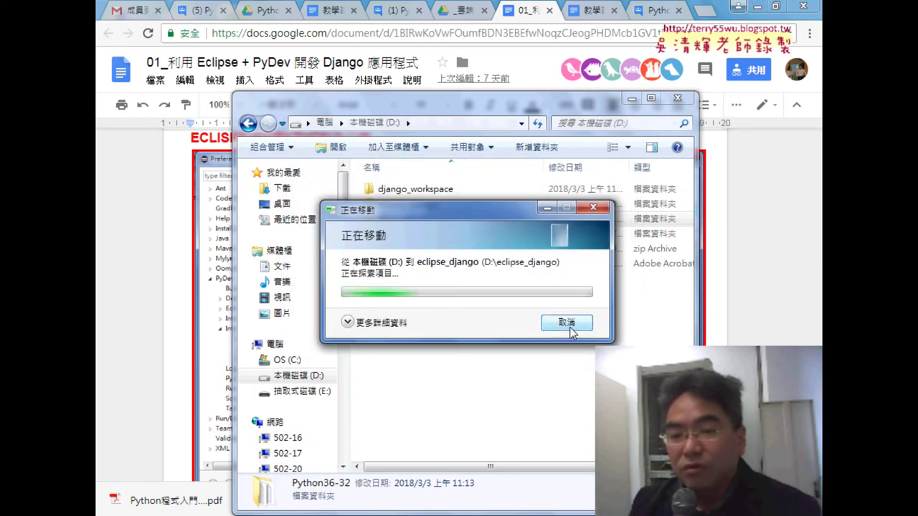
click(410, 218)
key(Escape)
Step: Copy the Python36-32 folder into eclipse_django, look inside the destination and return to drive D:
drag(435, 219, 431, 204)
click(468, 226)
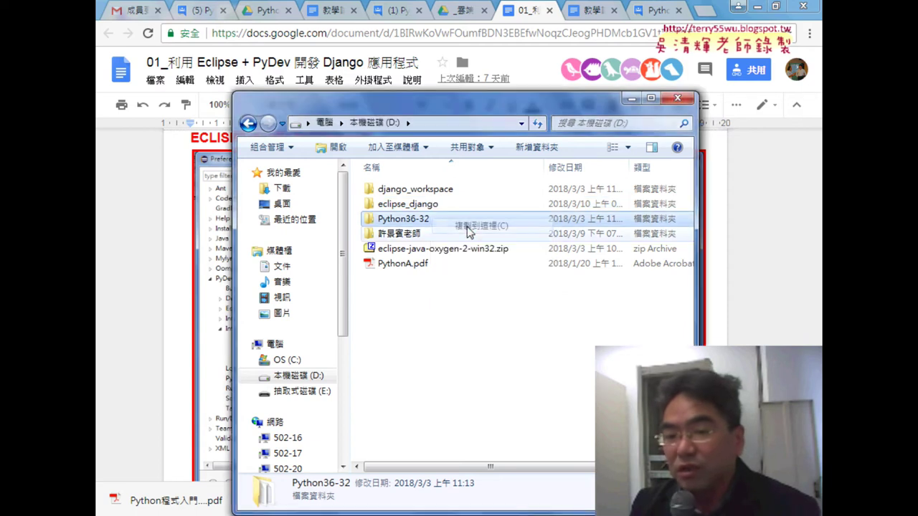
drag(444, 207, 587, 196)
double_click(407, 205)
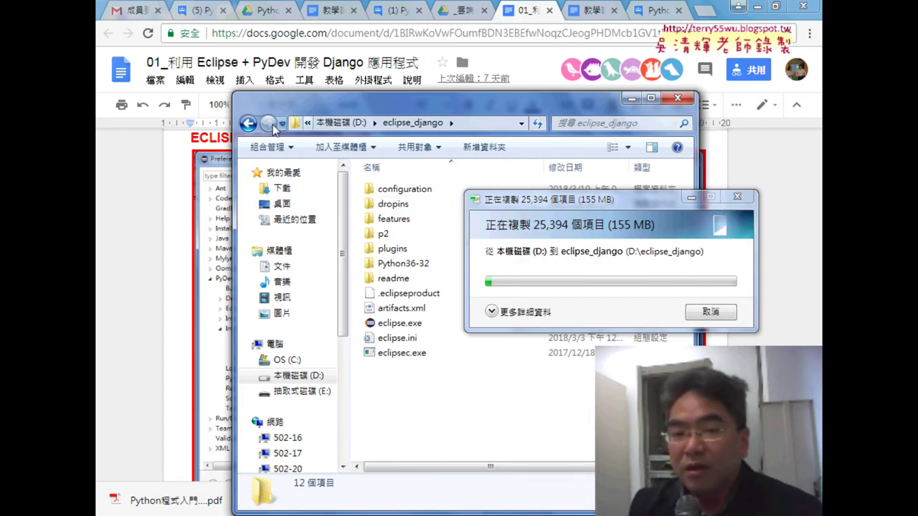
click(248, 122)
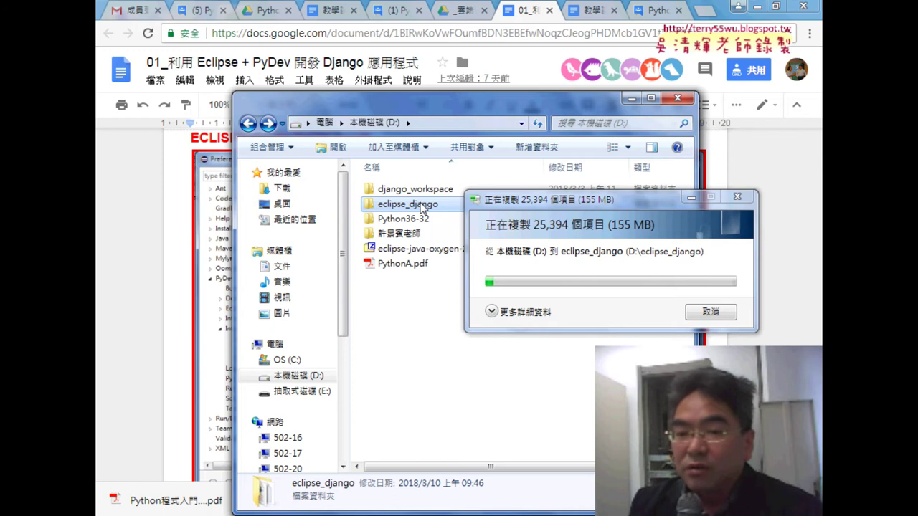
Step: Look at the 7-Zip compression options for the eclipse_django folder
right_click(419, 203)
mouse_move(462, 244)
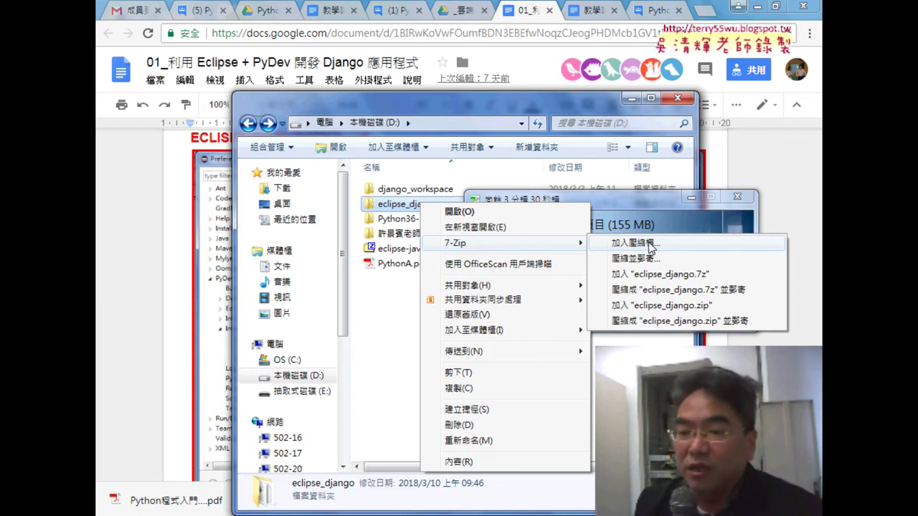
click(652, 248)
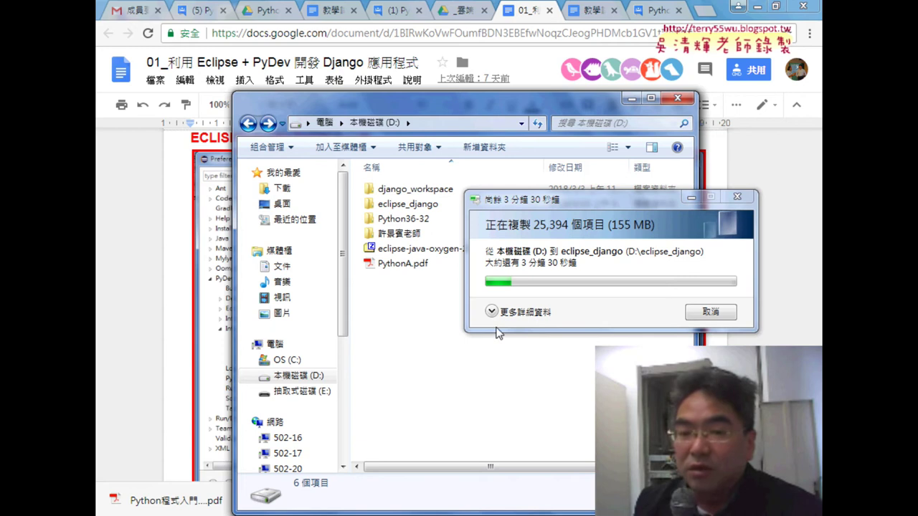
Step: Open the eclipse_django folder, select its Python36-32 copy and move the copy progress window out of the way
double_click(421, 206)
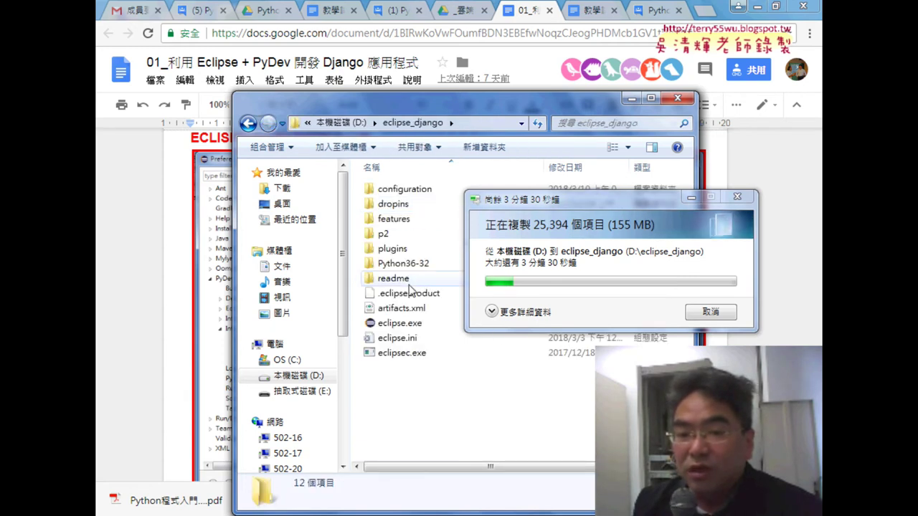
click(404, 264)
drag(510, 206, 694, 206)
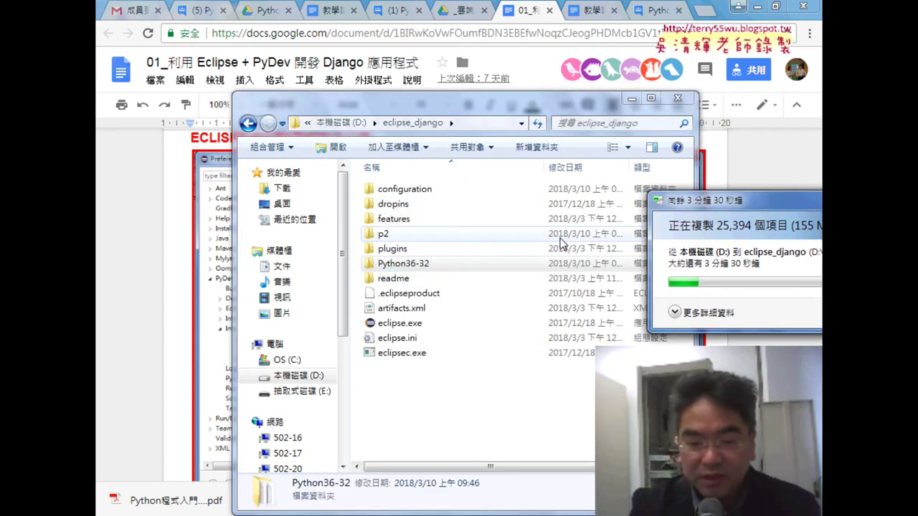
mouse_move(433, 264)
mouse_down()
mouse_move(381, 277)
mouse_move(451, 263)
mouse_up()
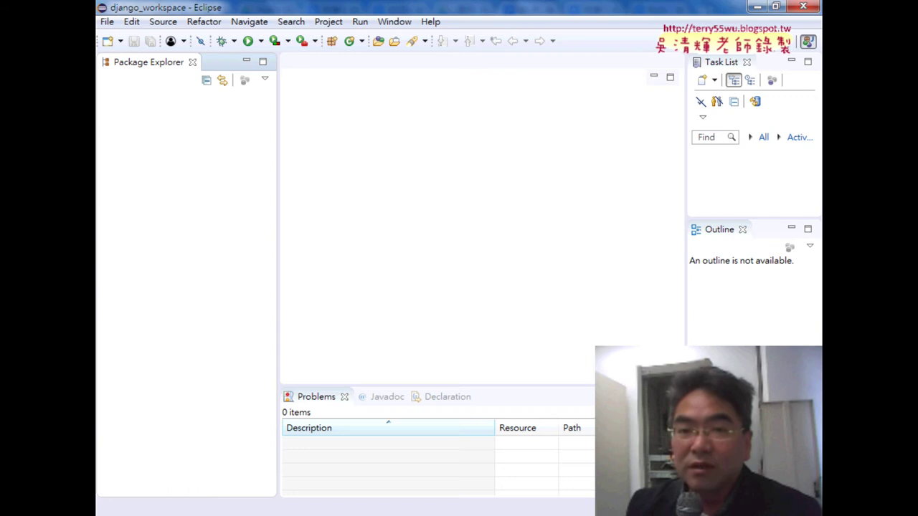
Step: Start a new Python interpreter in the Eclipse preferences and browse for its executable in D:\eclipse_django\Python36-32
click(397, 22)
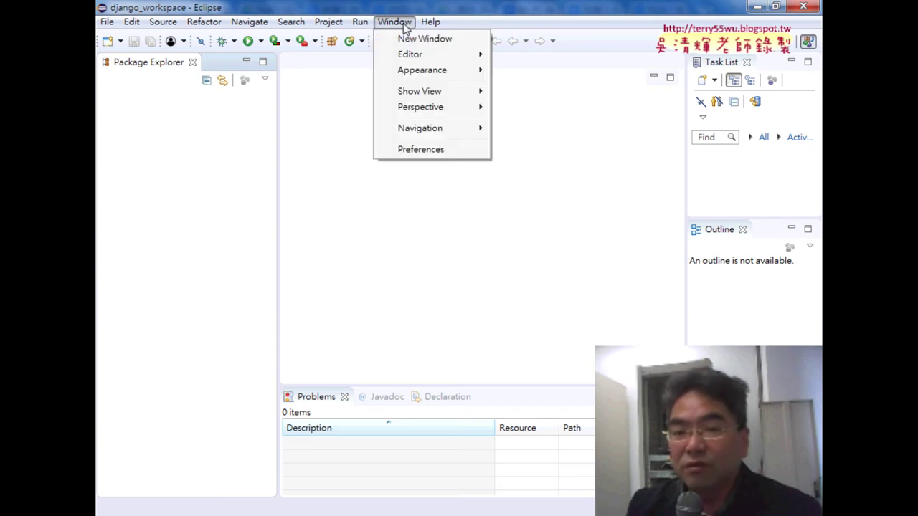
click(425, 149)
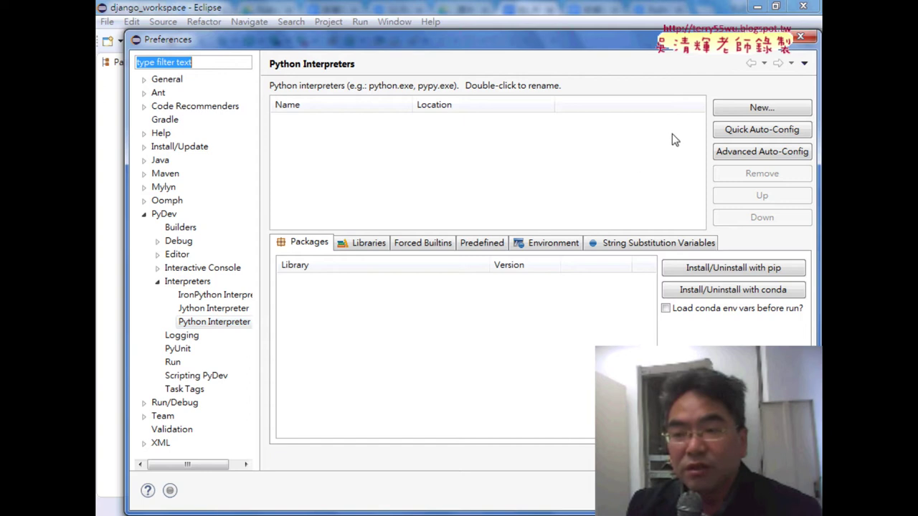
click(744, 108)
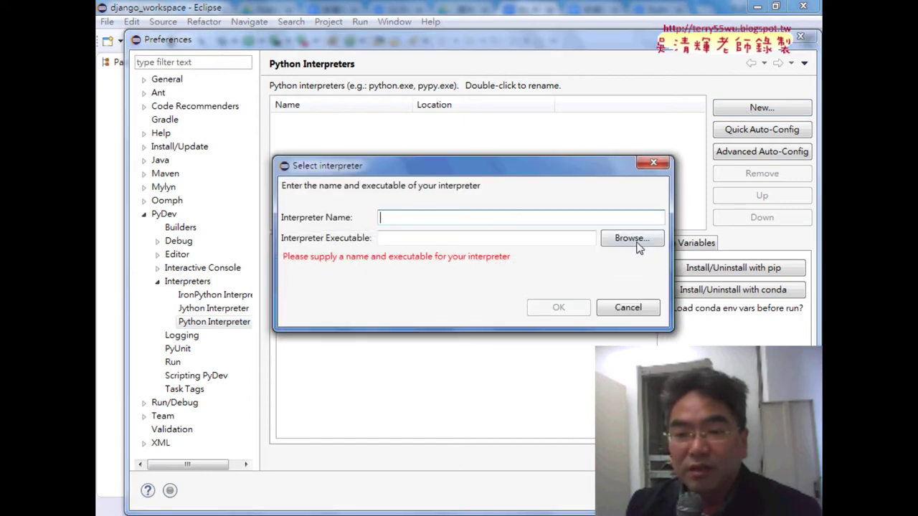
click(638, 247)
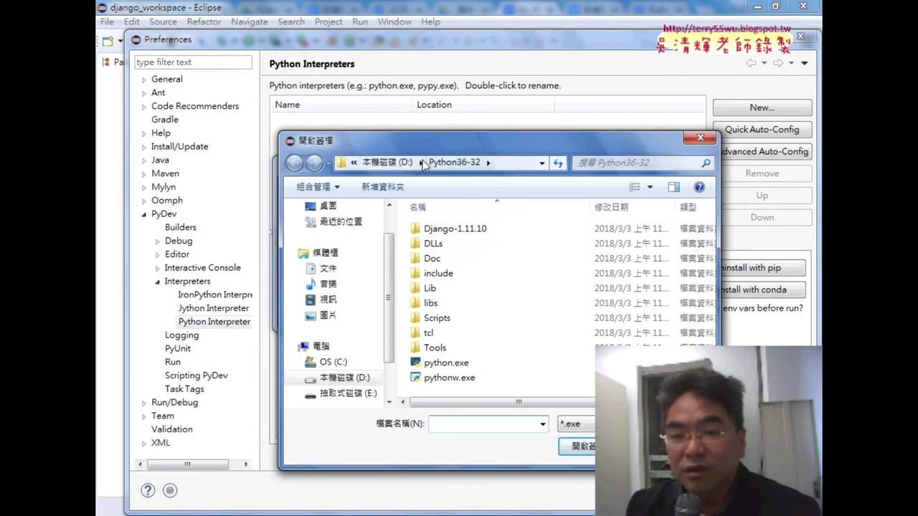
click(398, 162)
double_click(473, 246)
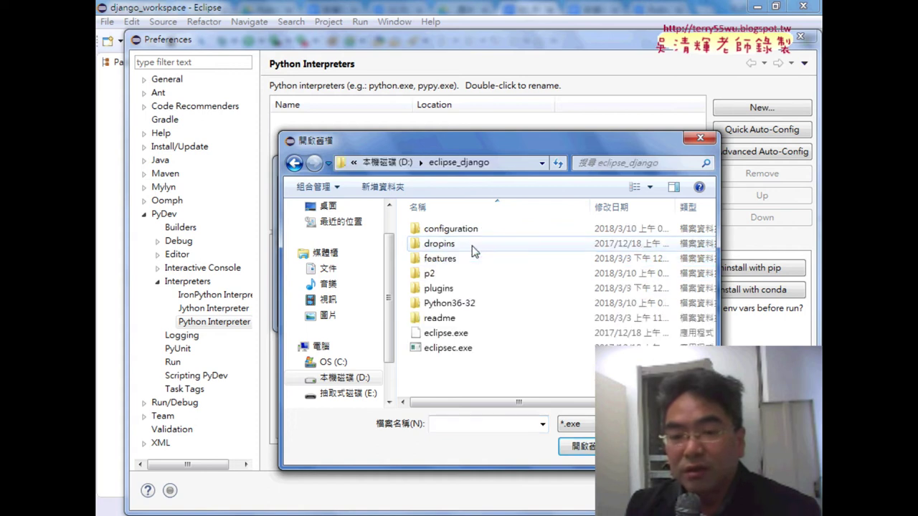
click(471, 307)
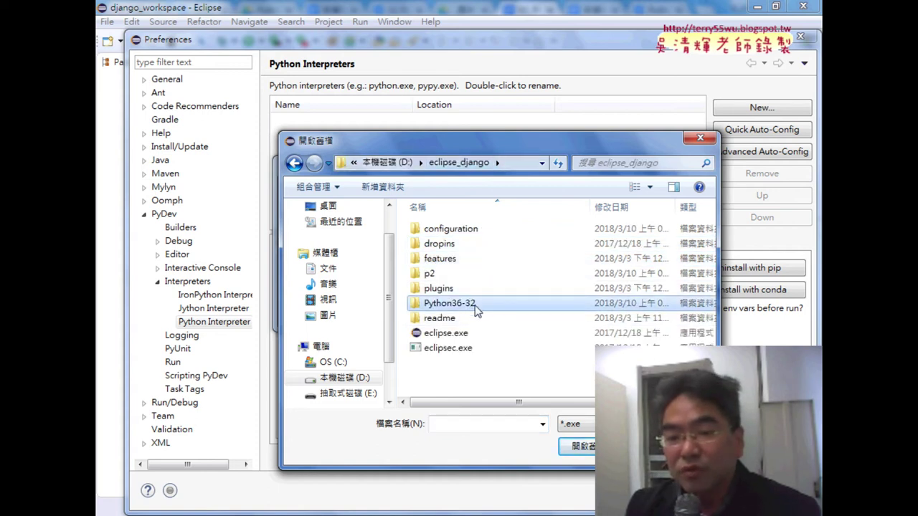
double_click(474, 304)
click(468, 245)
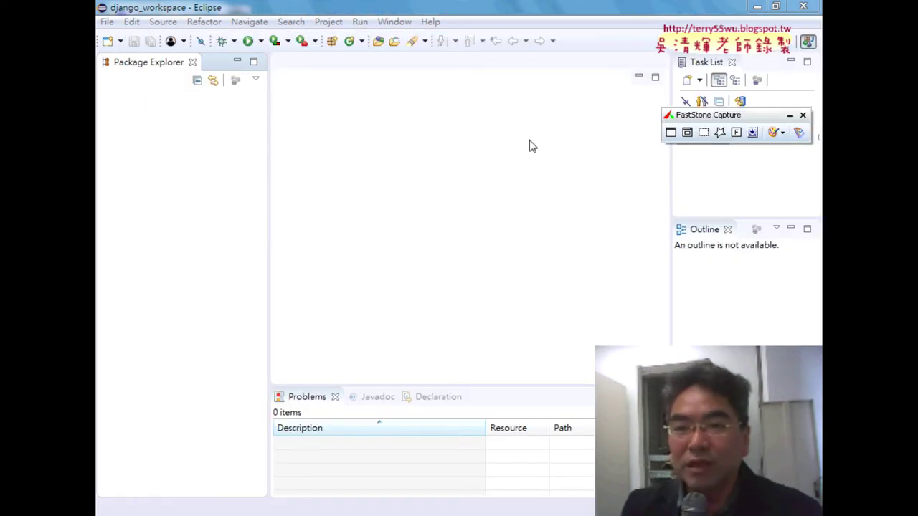
Step: Check the copied Python36-32 folder inside D:\eclipse_django in the file explorer
click(364, 513)
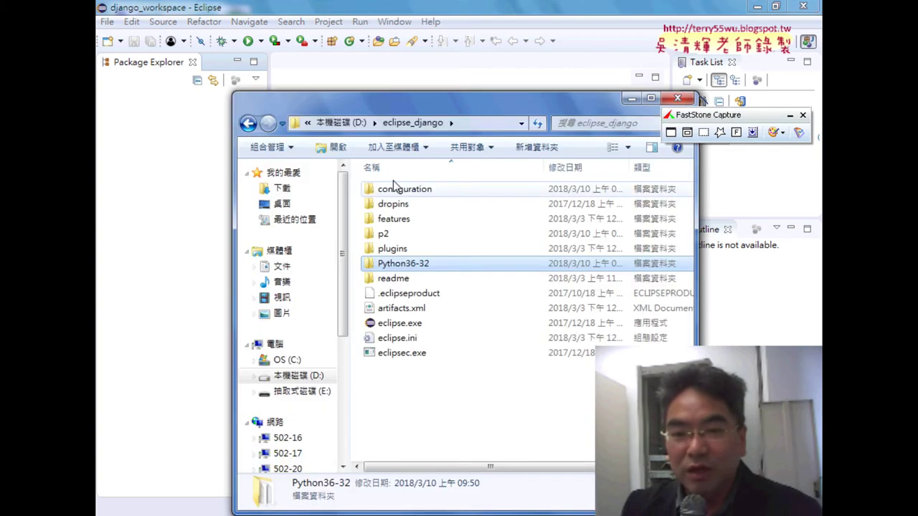
click(341, 122)
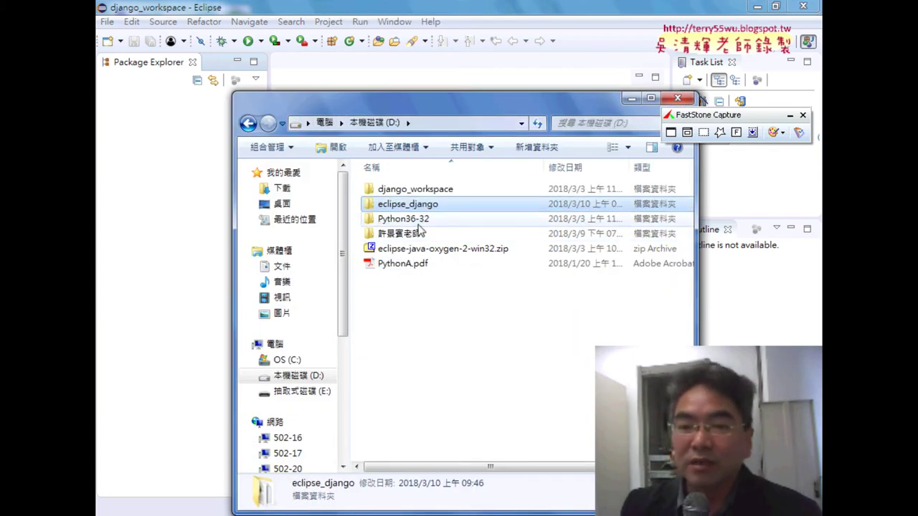
double_click(413, 205)
click(415, 266)
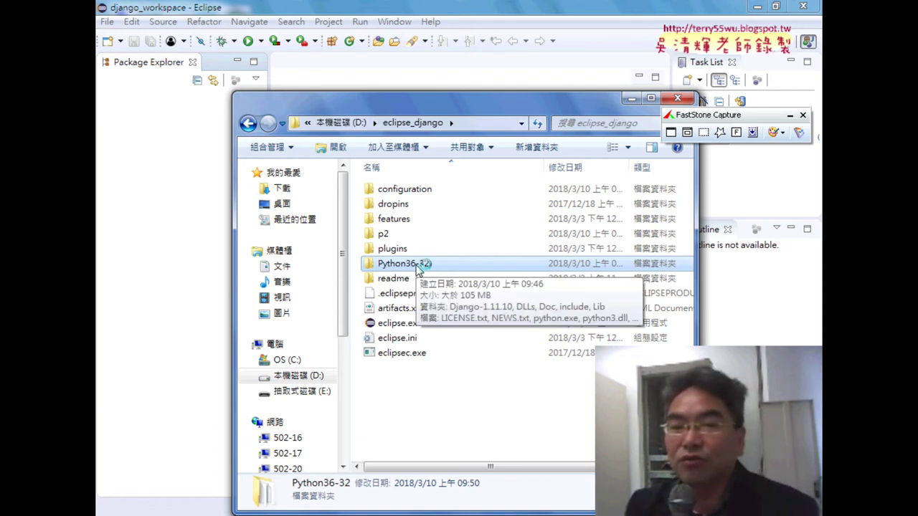
Step: Open the Eclipse preferences, collapse the General category and expand the PyDev category
click(394, 21)
click(408, 149)
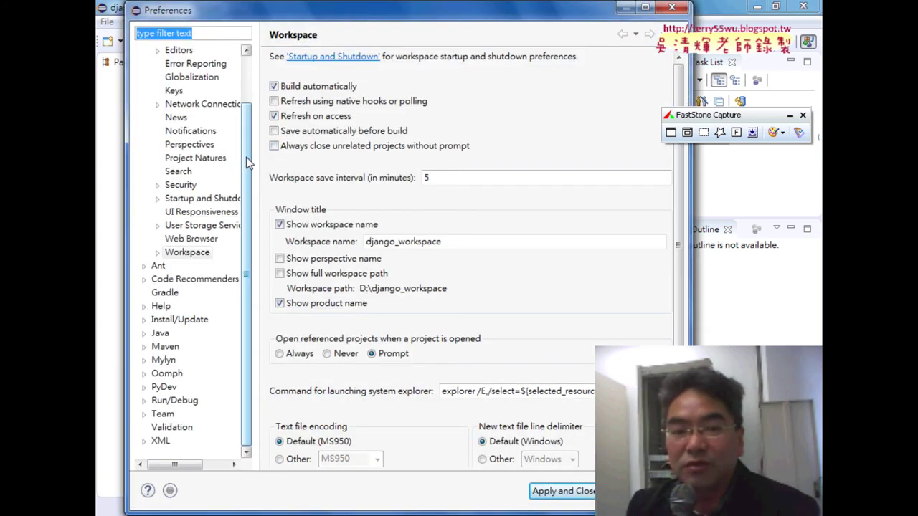
scroll(247, 157, up, 2)
click(144, 50)
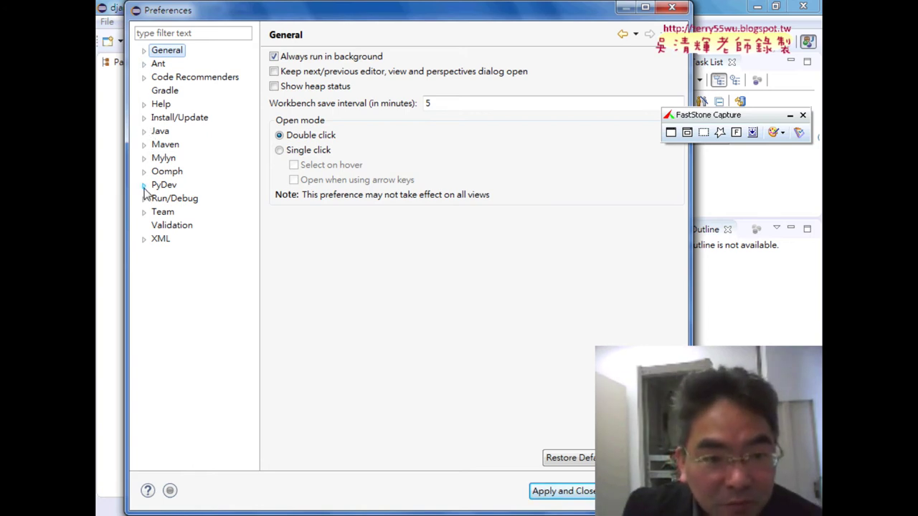
click(143, 185)
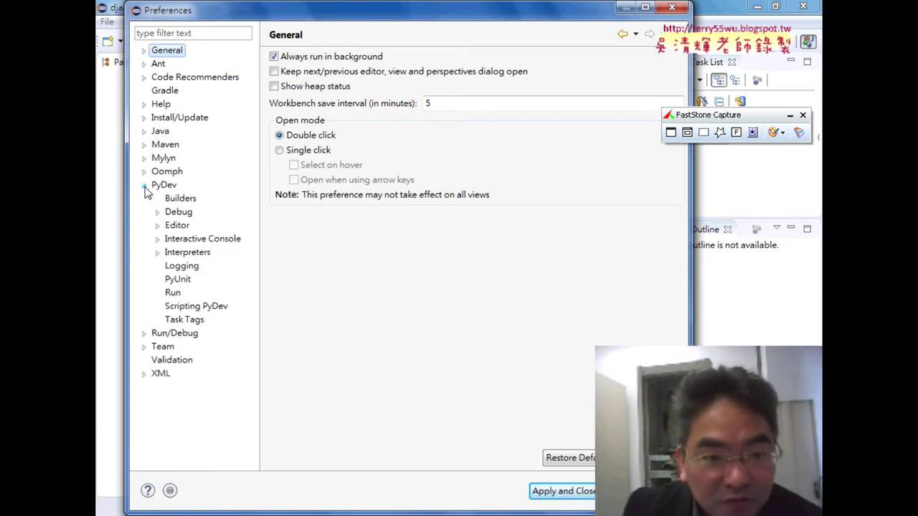
Step: Add a PyDev Python interpreter using python.exe from D:\eclipse_django\Python36-32 and accept all the proposed SYSTEM pythonpath folders
click(157, 252)
click(210, 296)
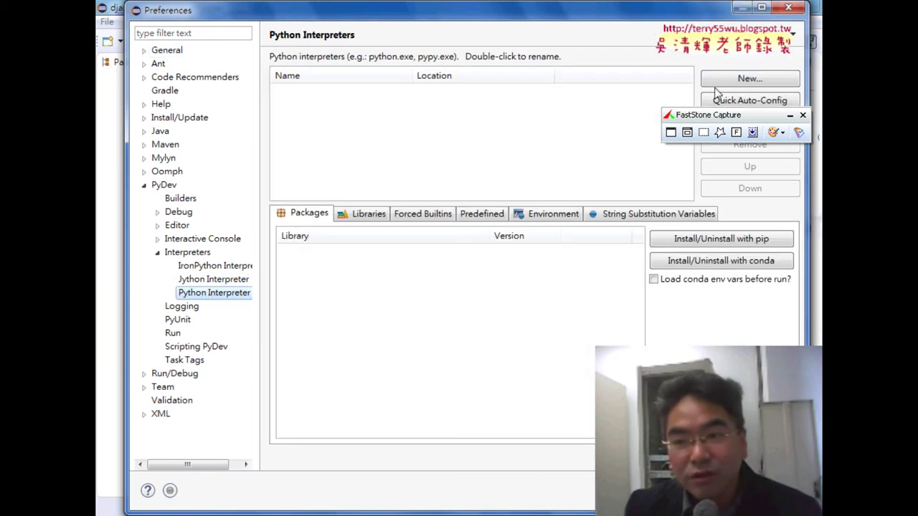
click(756, 84)
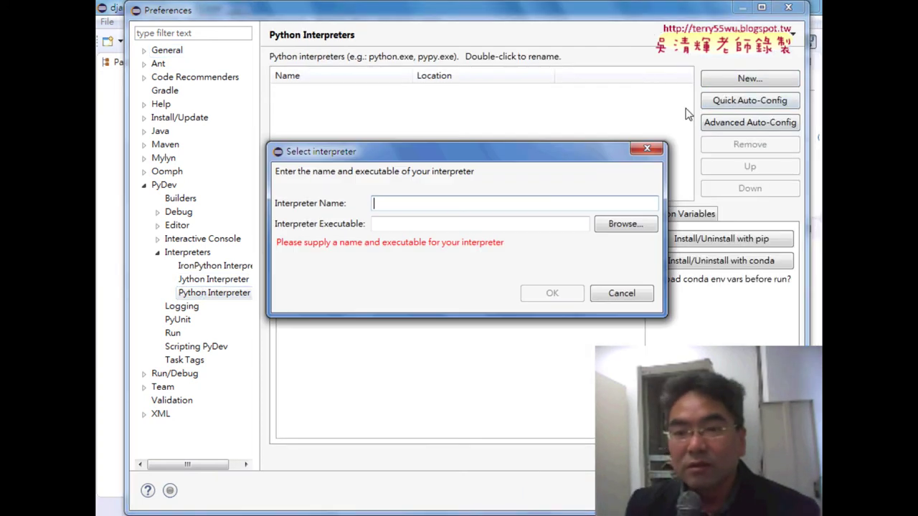
click(618, 222)
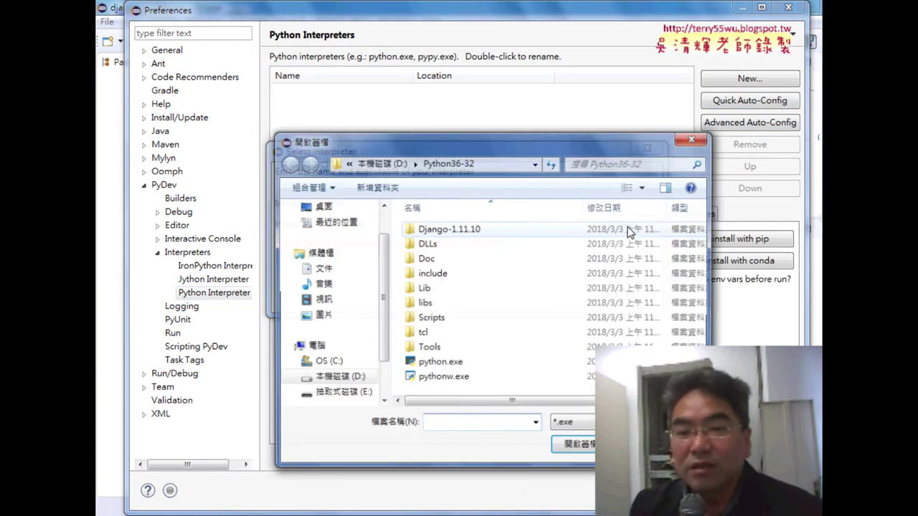
click(378, 162)
double_click(452, 244)
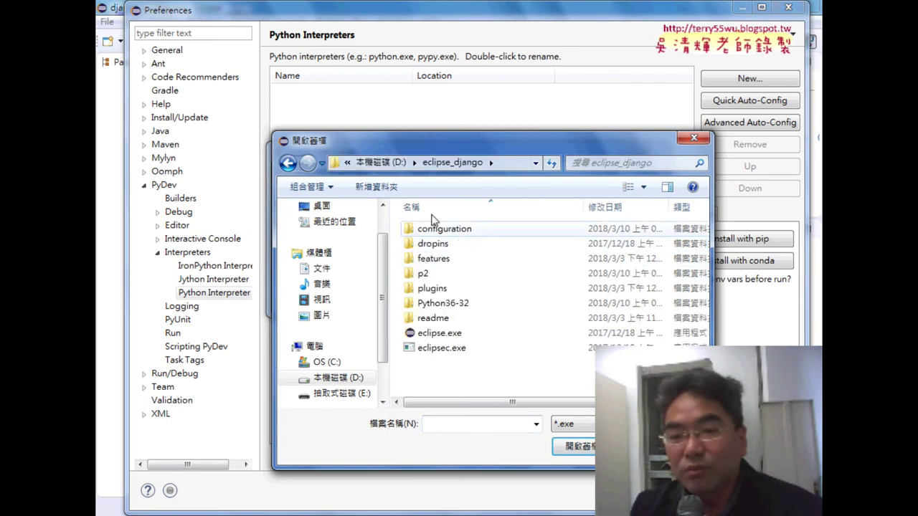
double_click(457, 302)
click(451, 368)
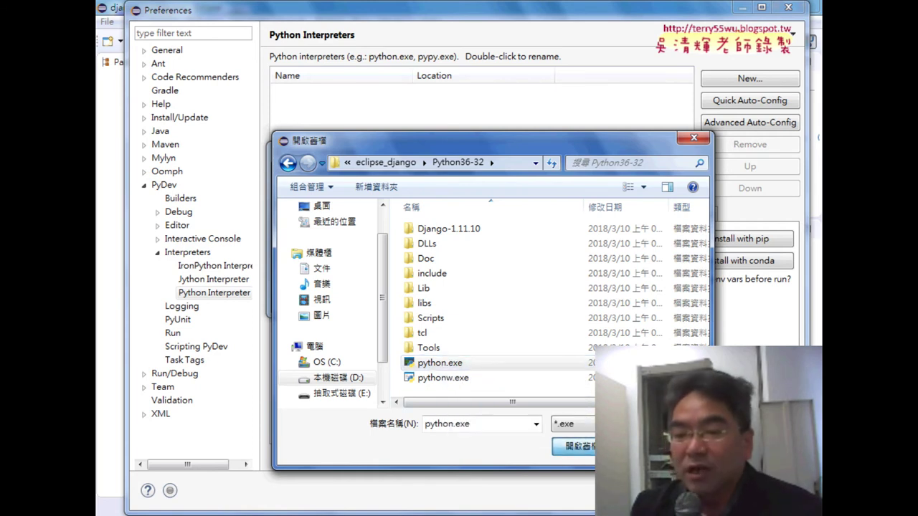
click(574, 446)
click(554, 294)
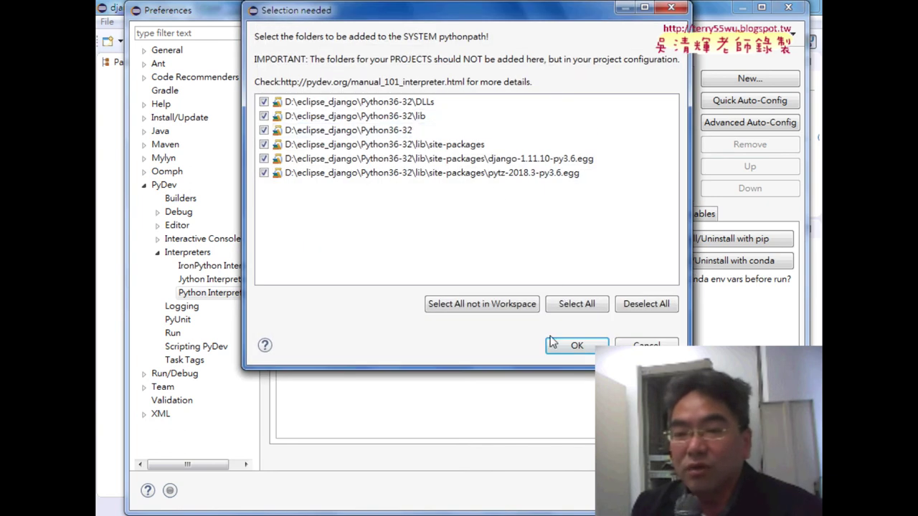
click(590, 349)
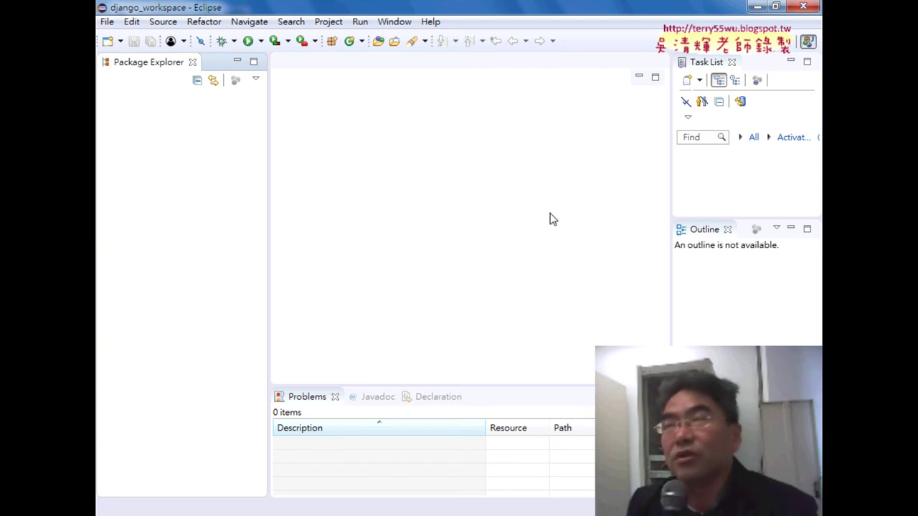
Step: Reopen the preferences at the Python interpreter, select General and collapse the General and Interpreters branches
click(394, 21)
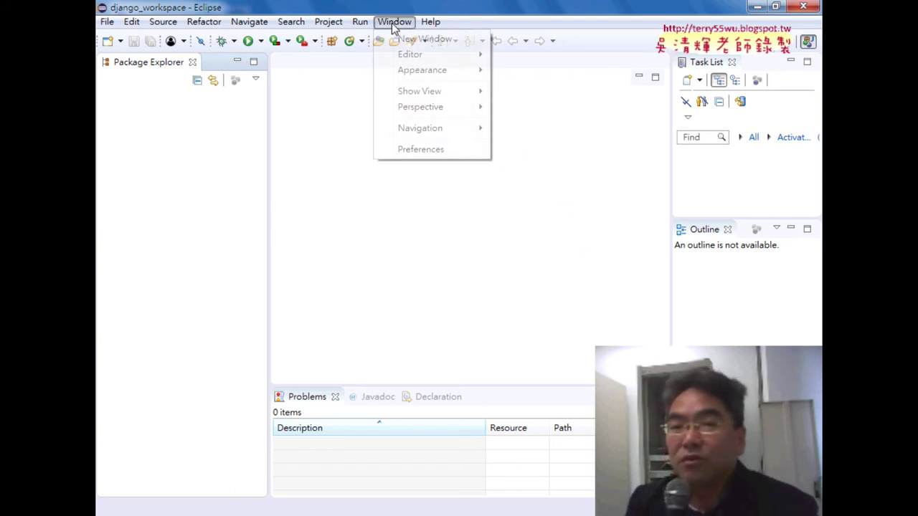
click(420, 149)
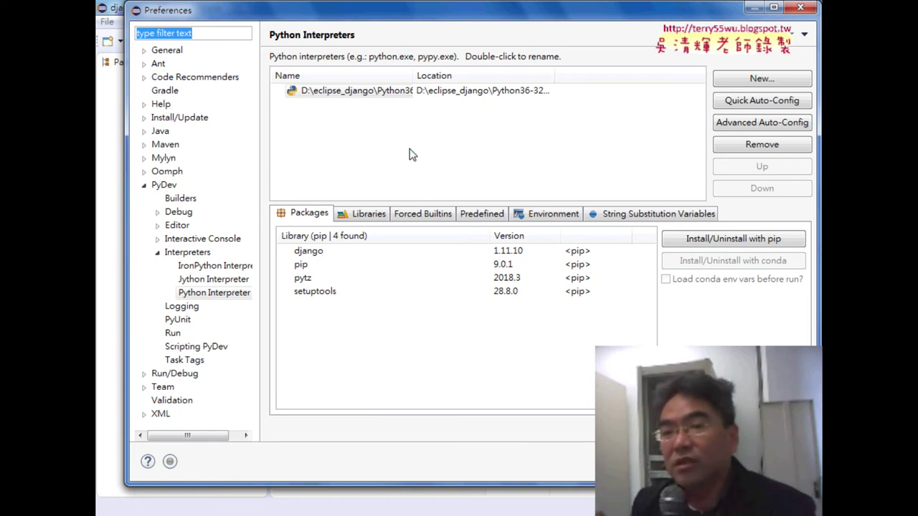
click(144, 50)
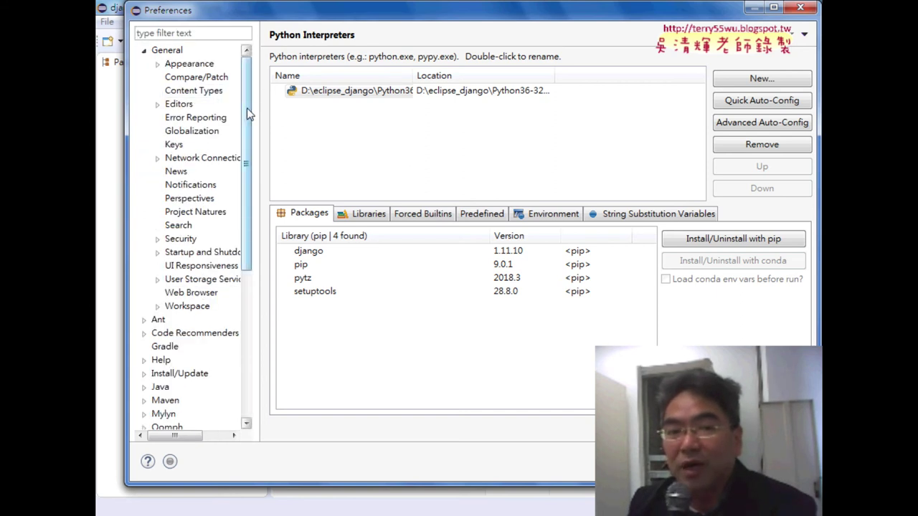
click(171, 52)
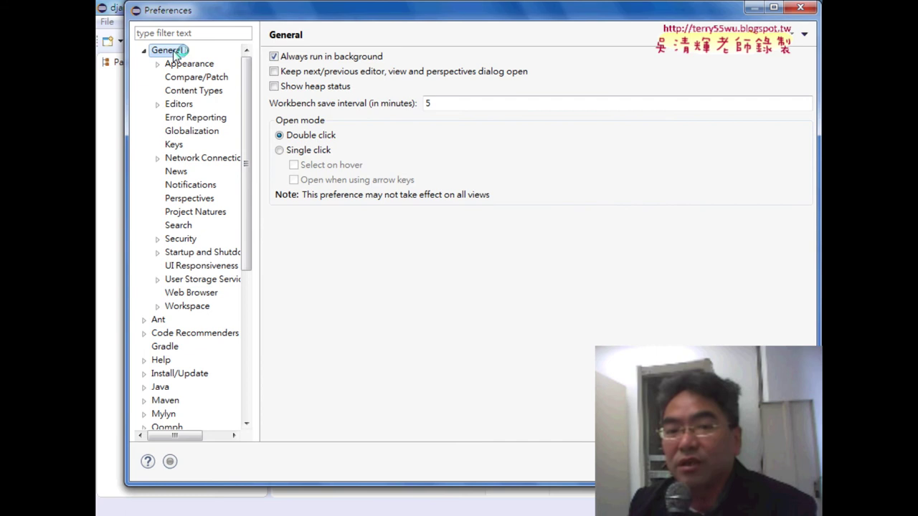
click(144, 50)
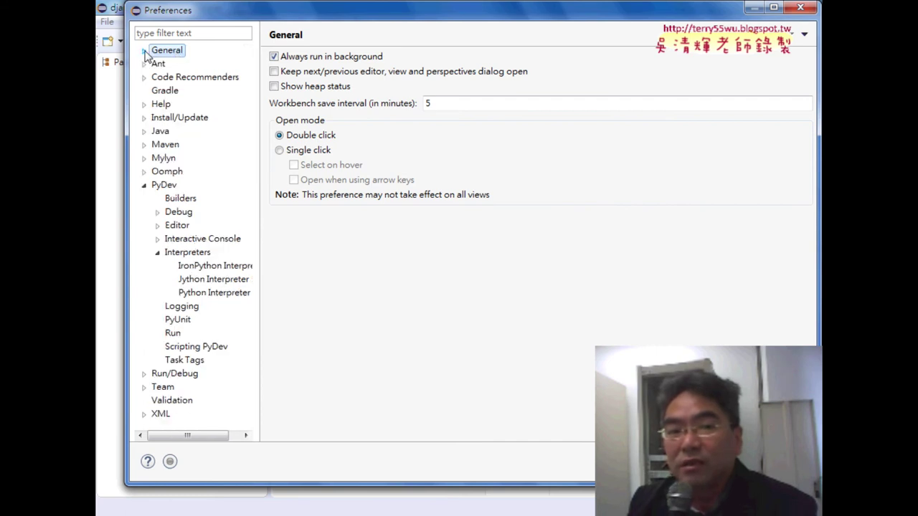
click(157, 252)
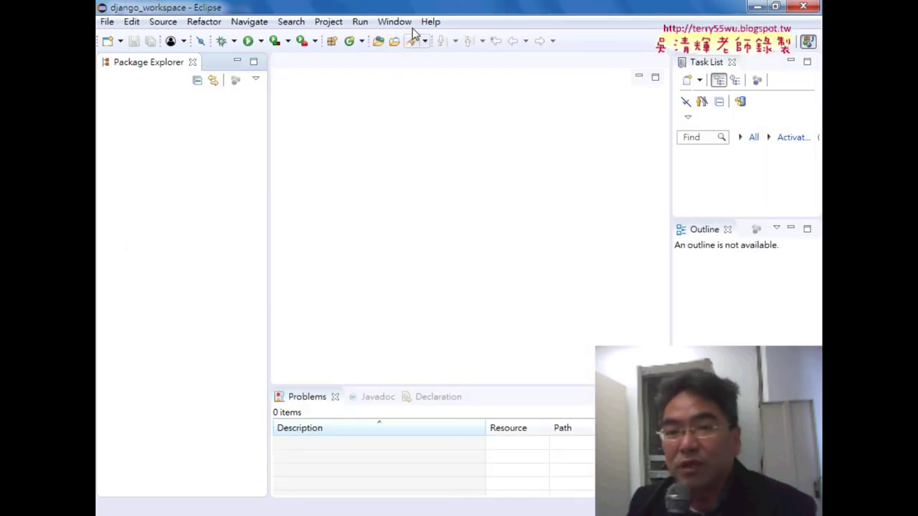
Step: Open the General > Workspace page in the Eclipse preferences and bring up its text file encoding options
click(394, 21)
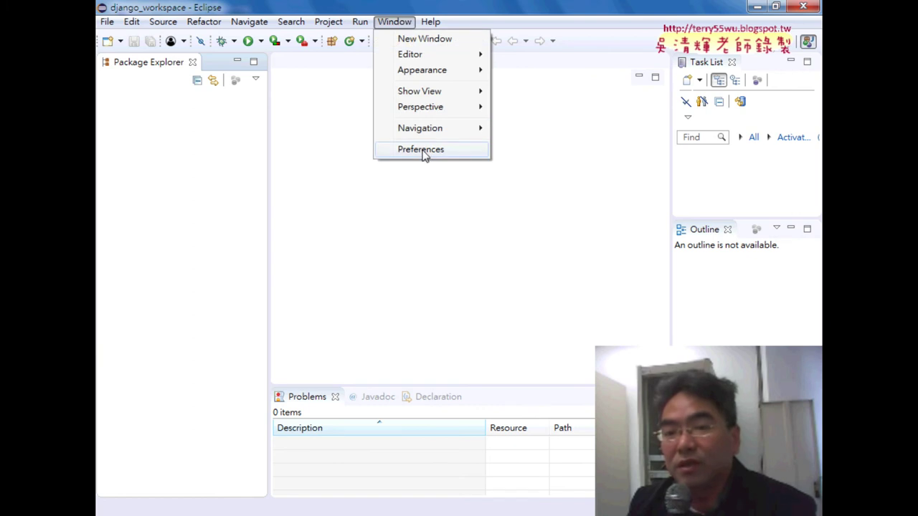
click(421, 150)
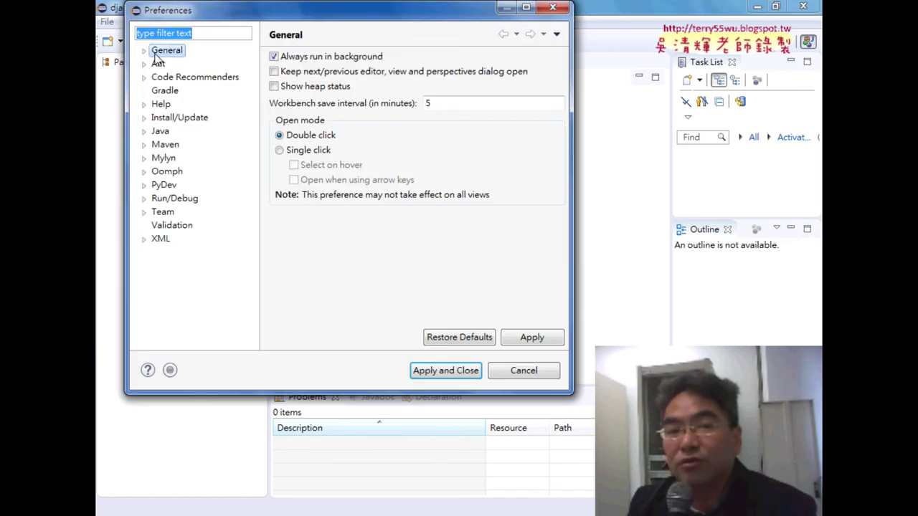
click(147, 53)
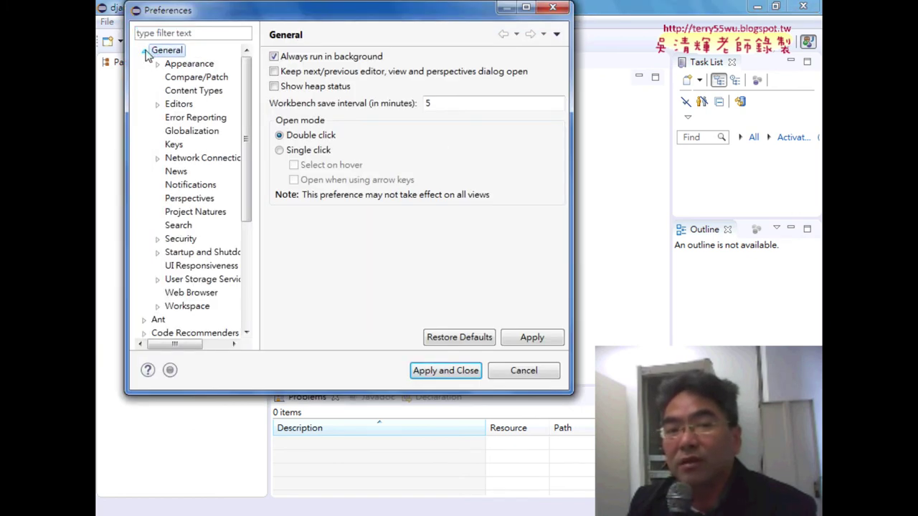
click(188, 306)
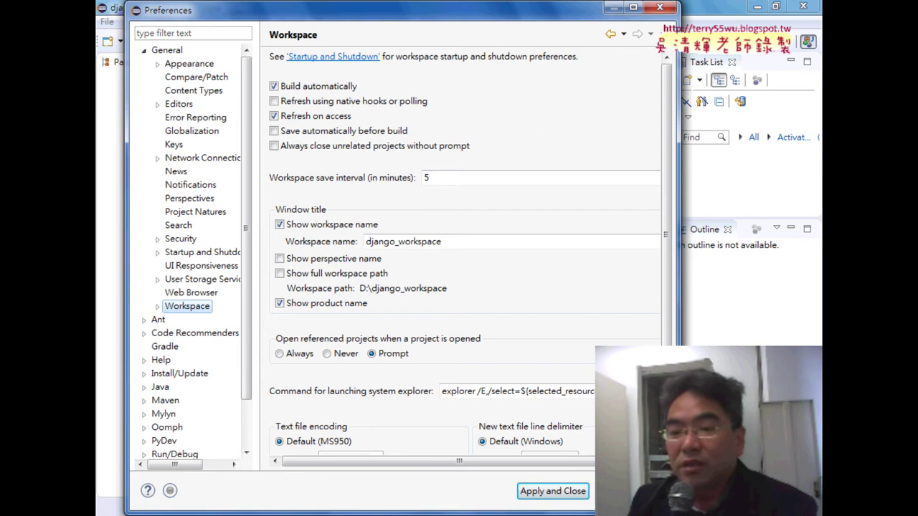
scroll(331, 408, down, 1)
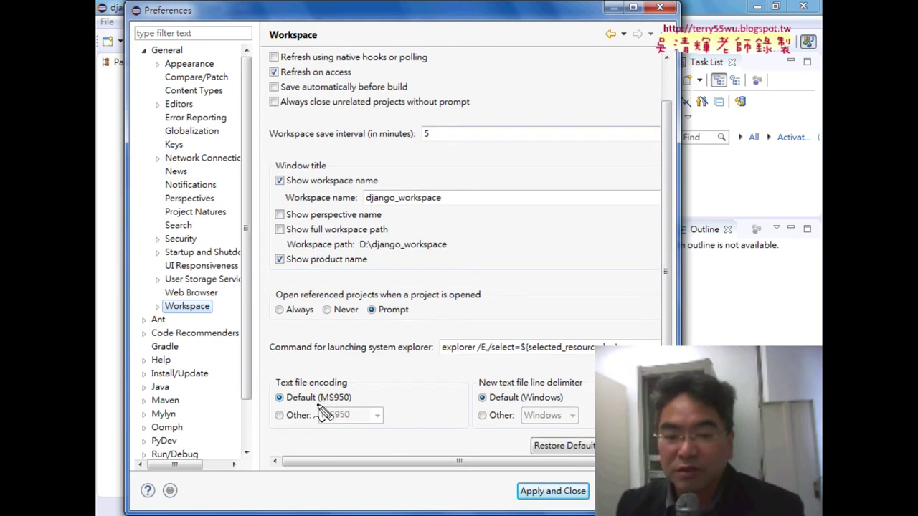
mouse_move(266, 405)
mouse_down()
mouse_move(364, 396)
mouse_move(287, 409)
mouse_up()
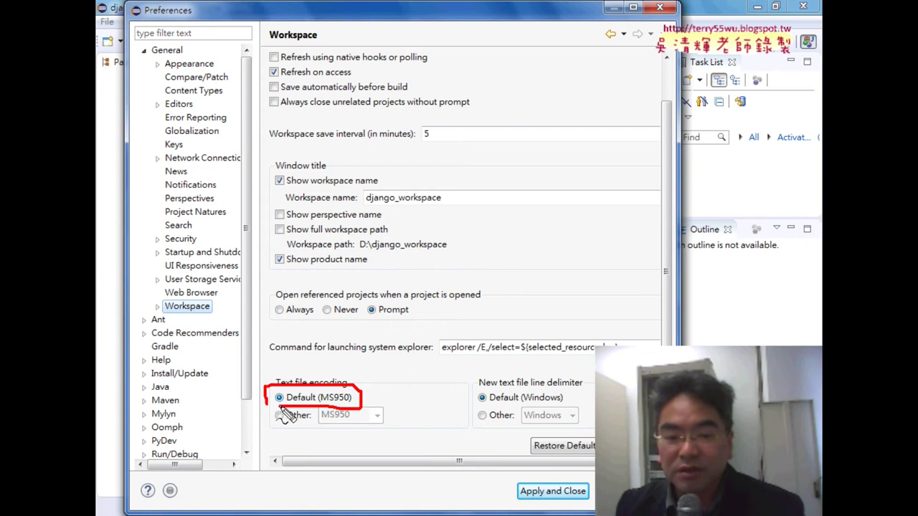
mouse_move(184, 61)
mouse_down()
mouse_move(170, 61)
mouse_move(181, 40)
mouse_move(185, 57)
mouse_up()
mouse_move(204, 314)
mouse_down()
mouse_move(164, 309)
mouse_move(208, 319)
mouse_move(193, 329)
mouse_move(278, 425)
mouse_move(402, 426)
mouse_move(400, 408)
mouse_up()
drag(401, 407, 360, 408)
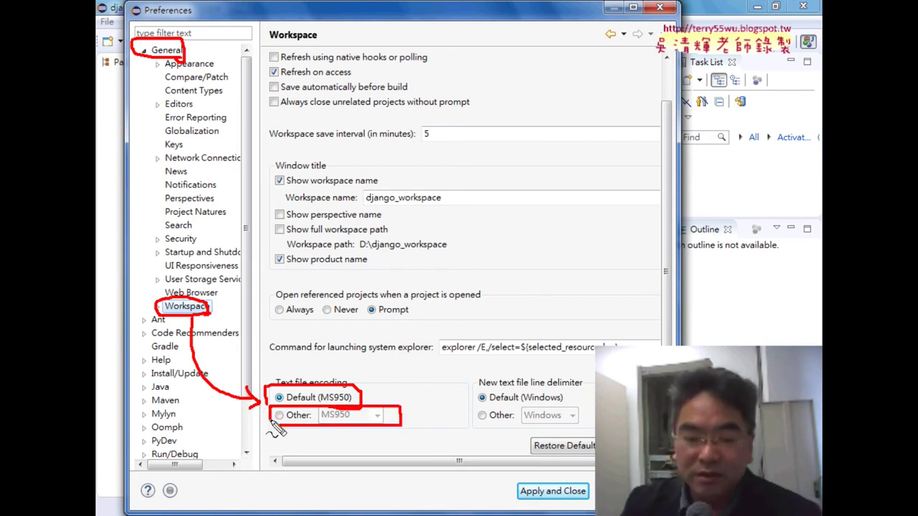
key(Escape)
Step: Set the workspace's text file encoding to Other: UTF-8, then apply and close the preferences
click(279, 416)
click(377, 416)
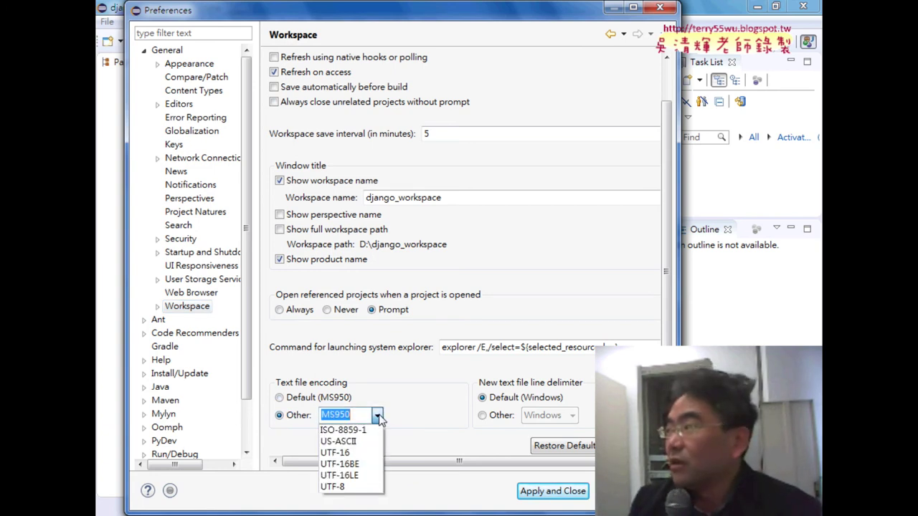
click(359, 489)
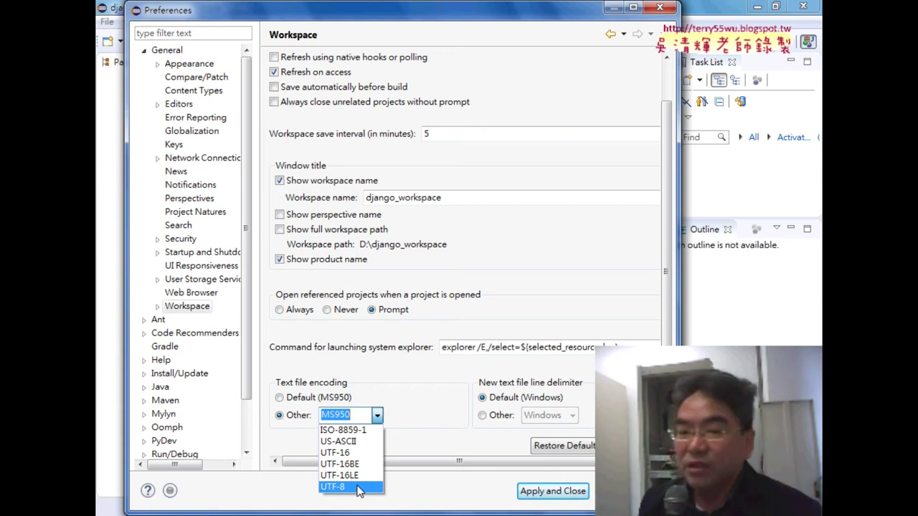
click(360, 490)
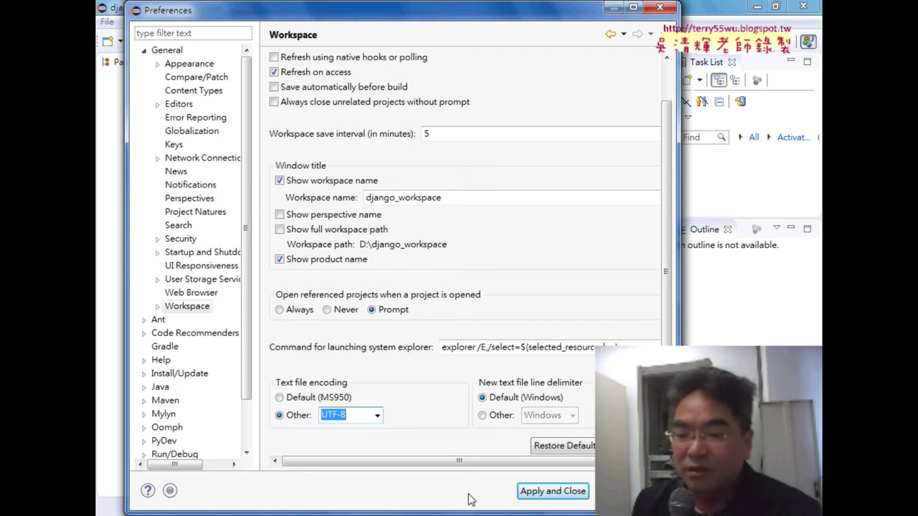
click(545, 499)
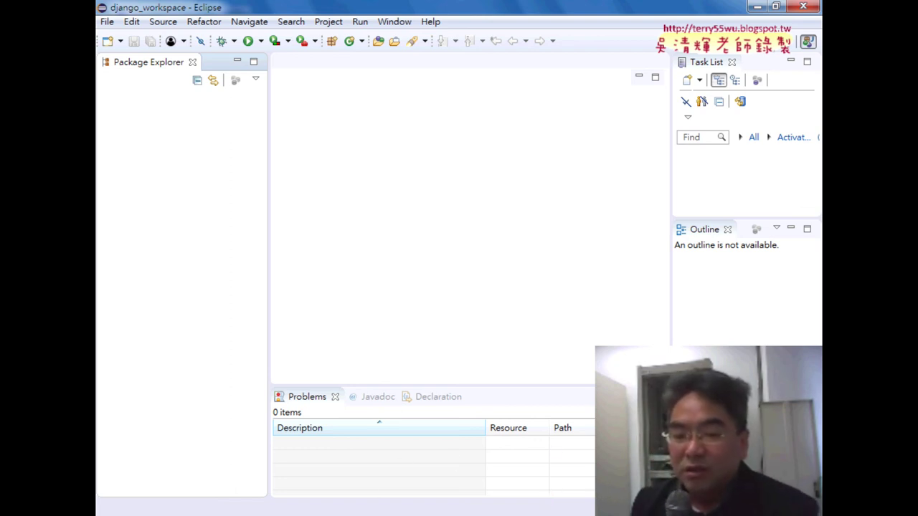
Step: Switch to the Google Docs guide and enlarge the testdjango manage.py screenshot to nearly the width of the image above it
mouse_move(332, 514)
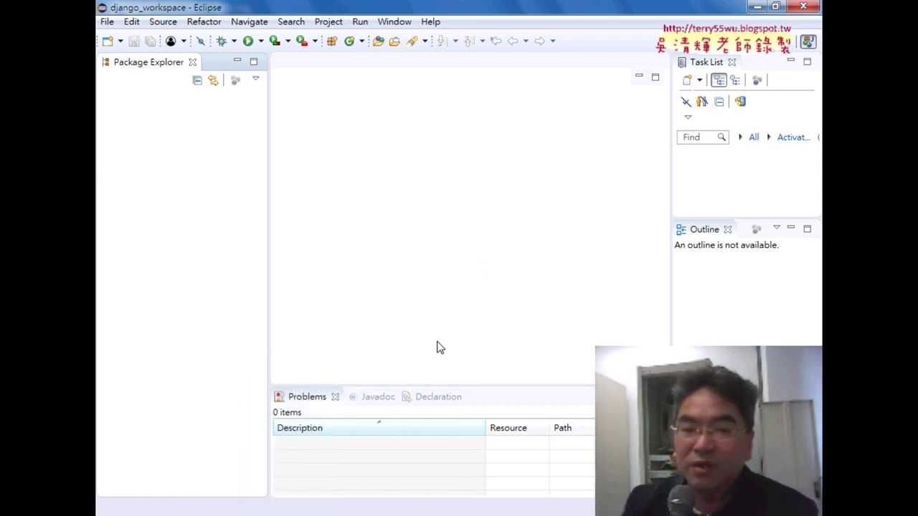
key(alt+Tab)
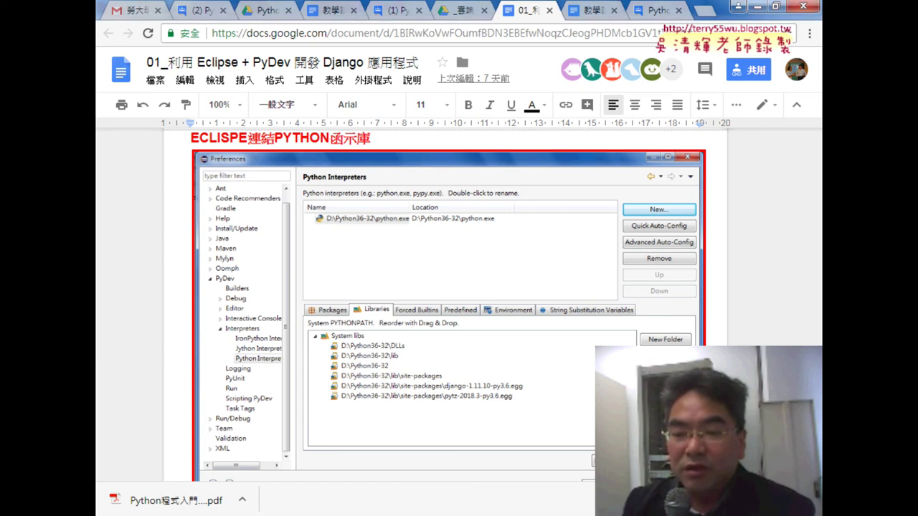
scroll(444, 302, down, 10)
scroll(321, 216, down, 1)
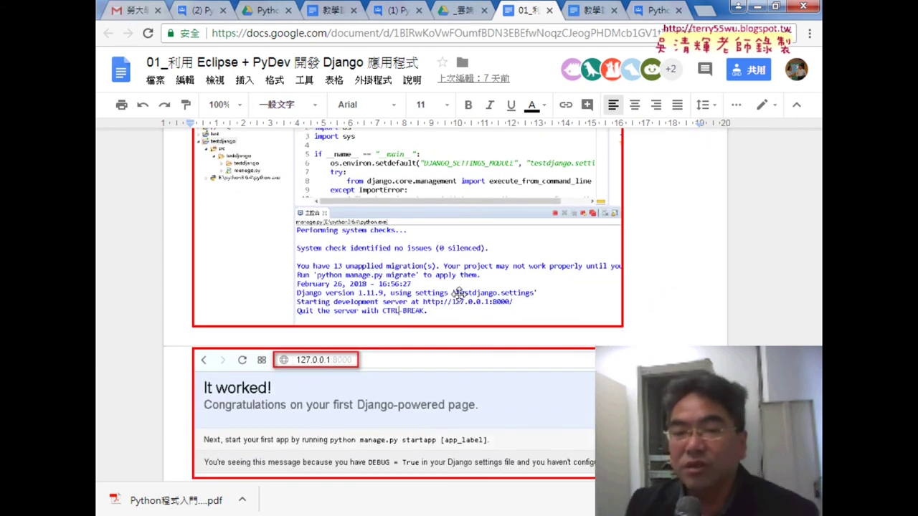
scroll(458, 294, up, 1)
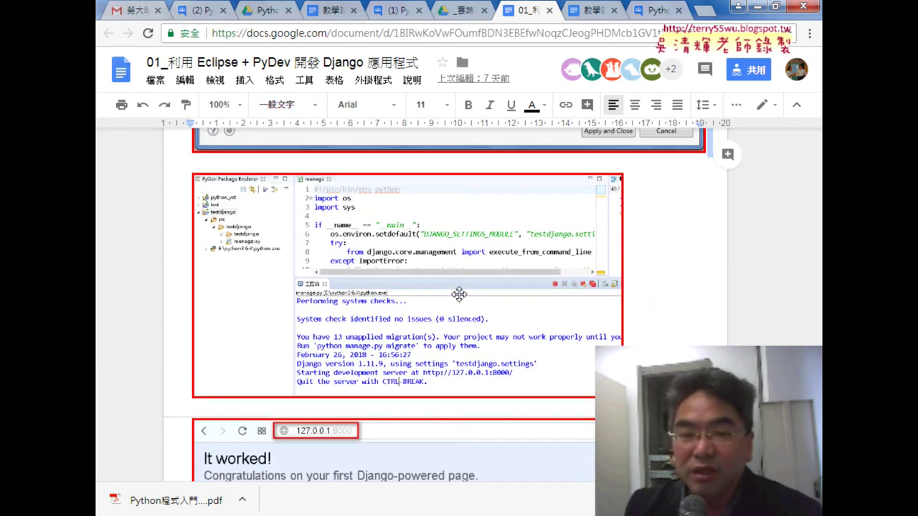
click(290, 188)
drag(621, 396, 697, 435)
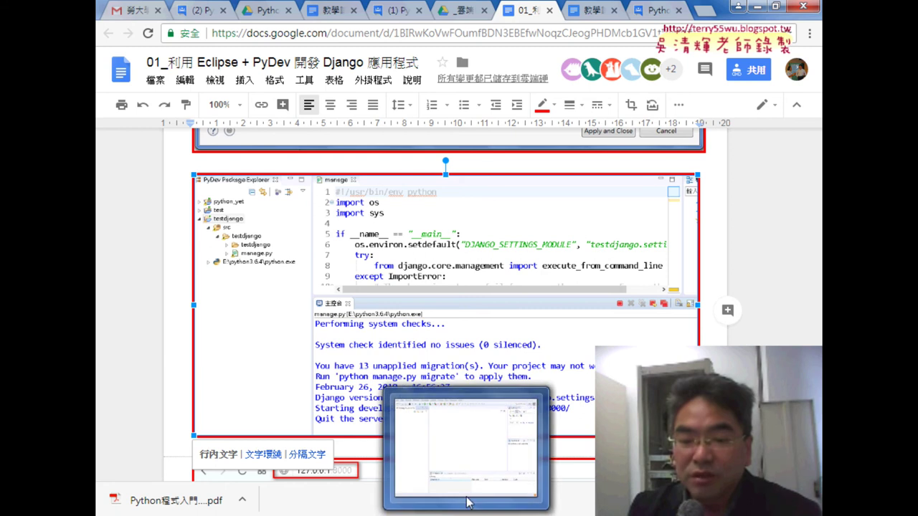
Step: Switch back to Eclipse, start a new PyDev Django Project and proceed to its project settings page
click(469, 474)
click(107, 25)
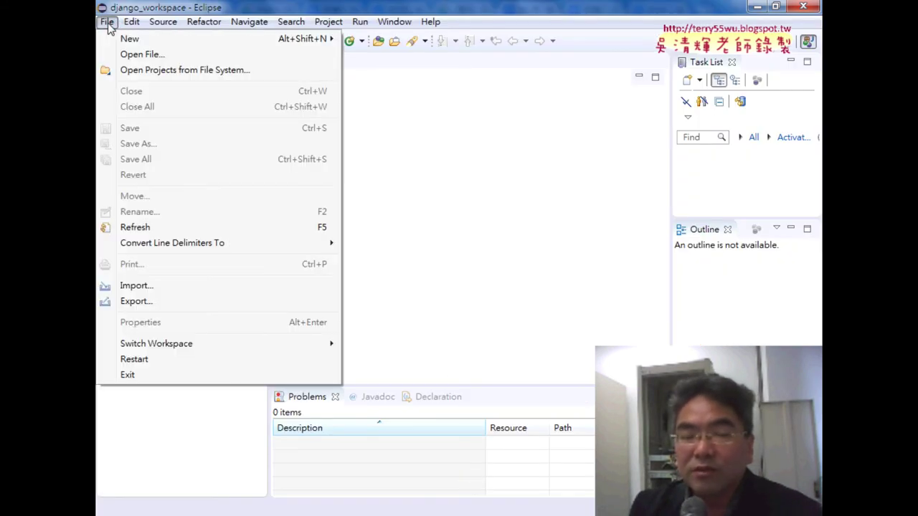
mouse_move(123, 43)
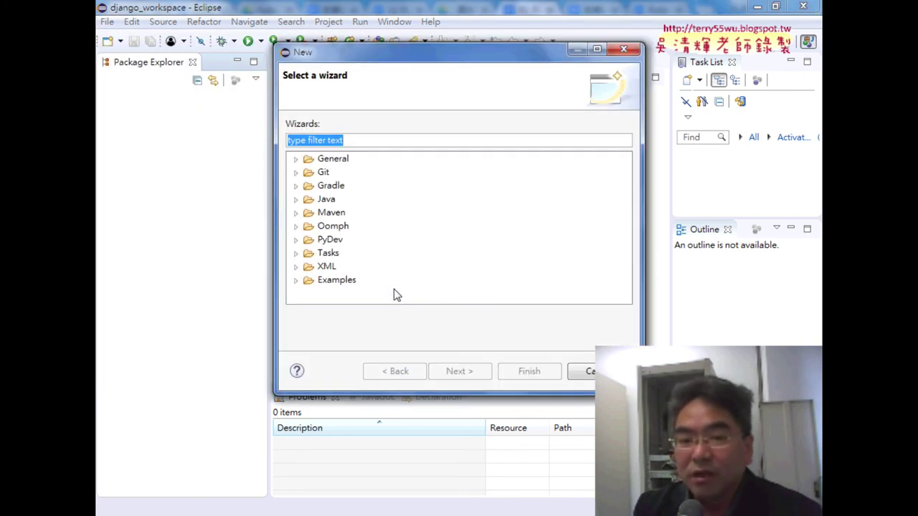
click(335, 244)
click(296, 240)
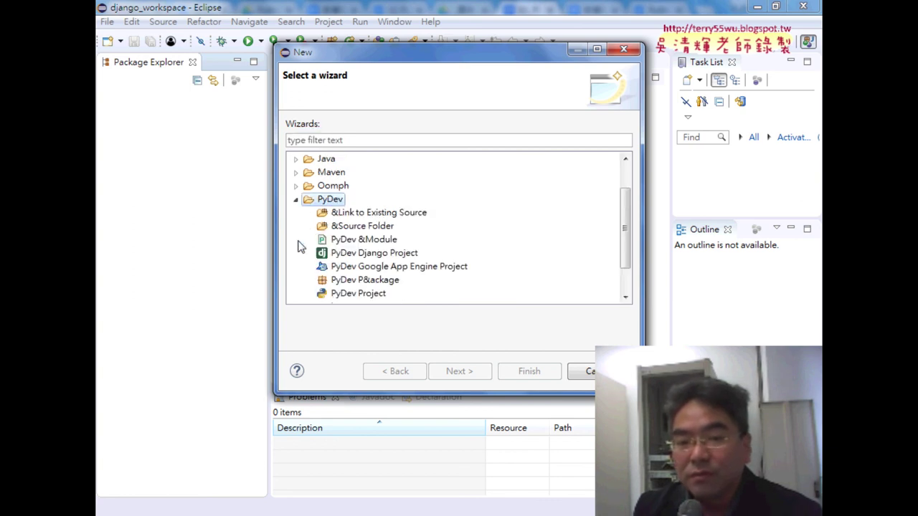
click(359, 253)
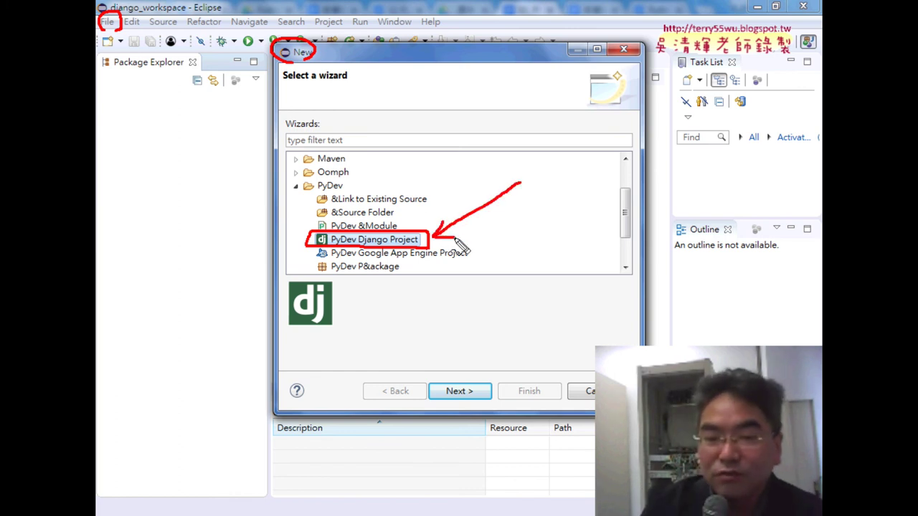
key(Escape)
click(459, 392)
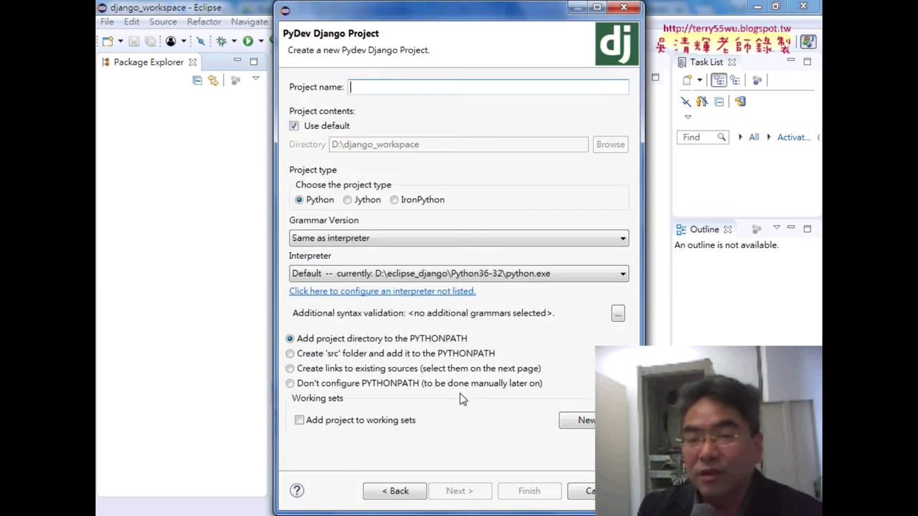